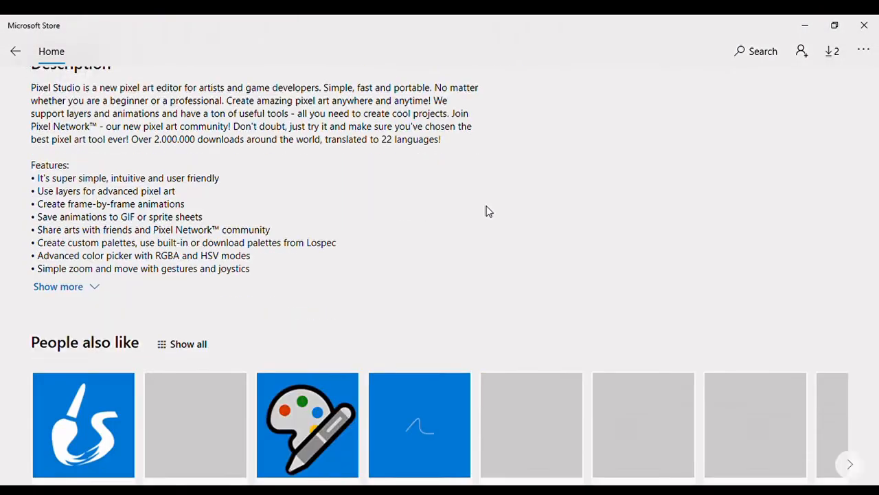
Step: Look through the Pixel Studio store page, including its description and feature list, and close the store
scroll(487, 210, "up", 8)
scroll(486, 210, "up", 2)
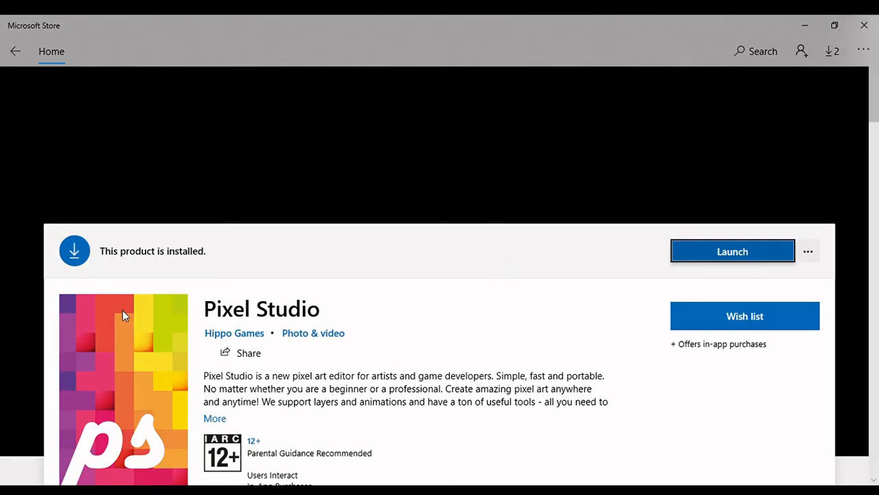
scroll(236, 300, "down", 1)
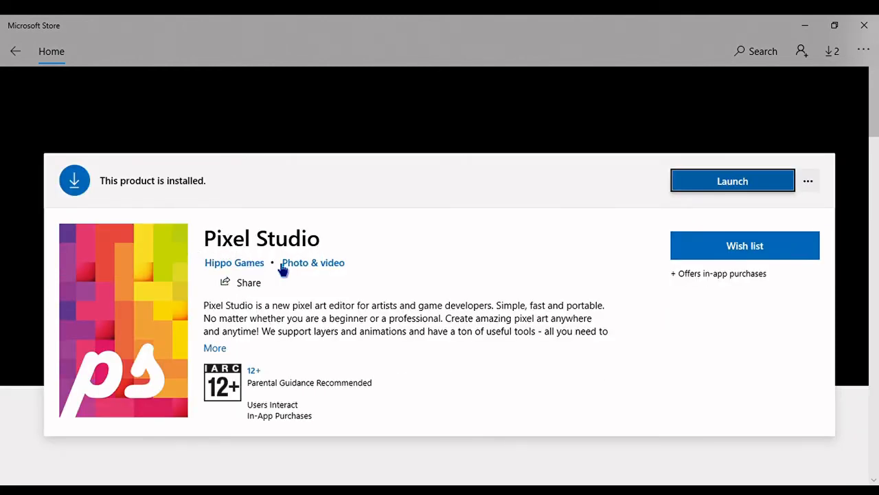
scroll(223, 305, "down", 6)
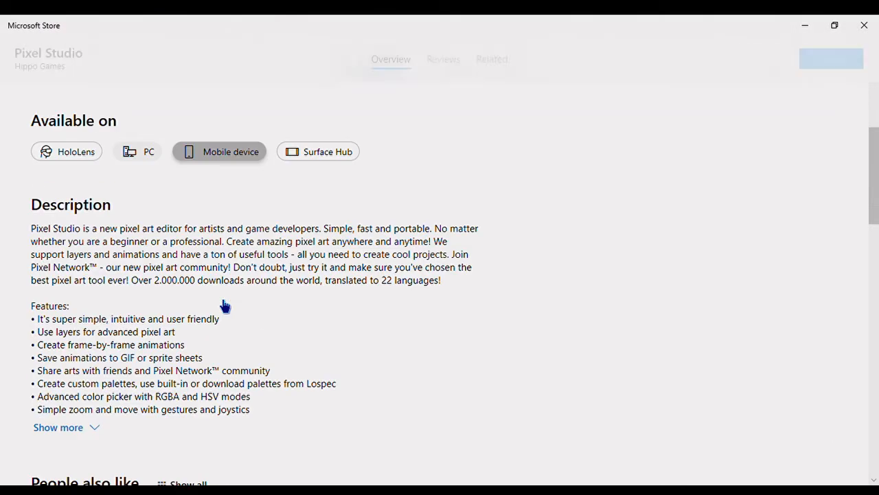
scroll(223, 316, "down", 3)
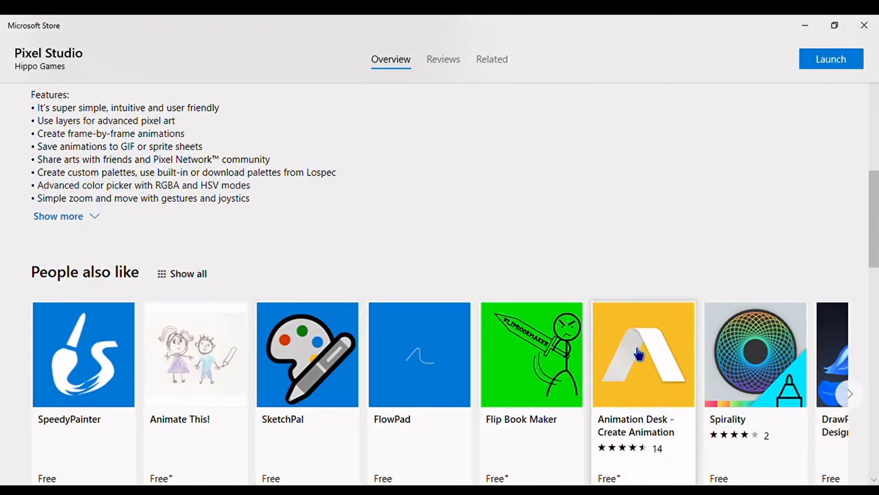
scroll(579, 246, "up", 9)
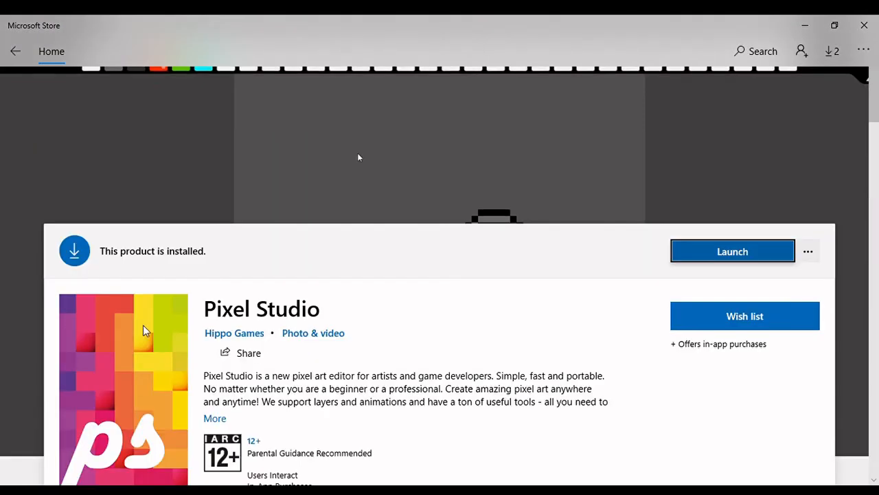
scroll(273, 218, "down", 1)
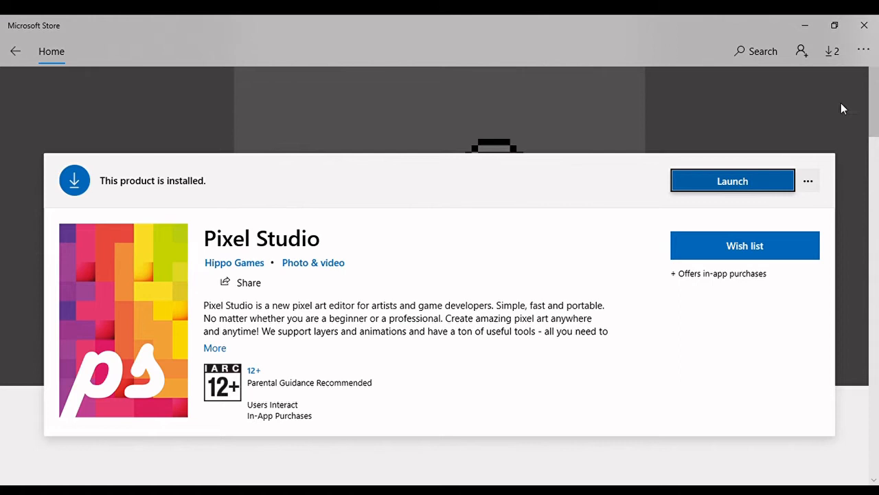
left_click(865, 22)
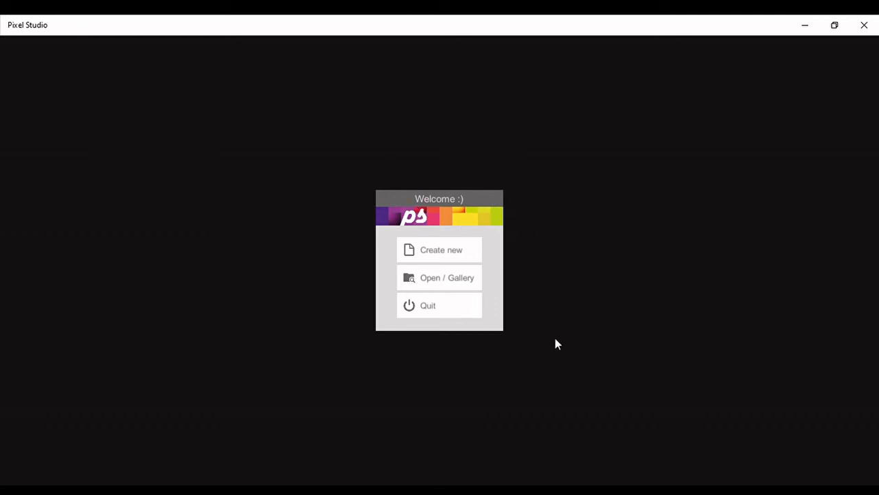
Step: Create a new 32 × 32 px project with a white background
left_click(439, 251)
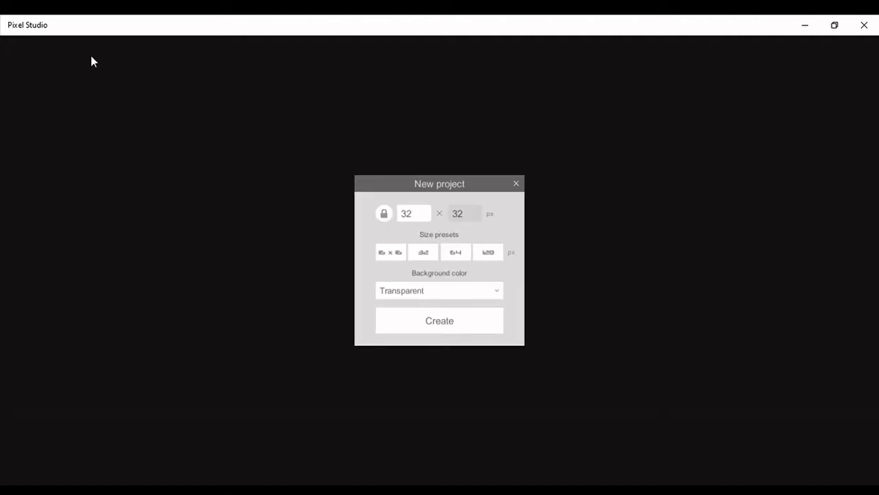
left_click(425, 292)
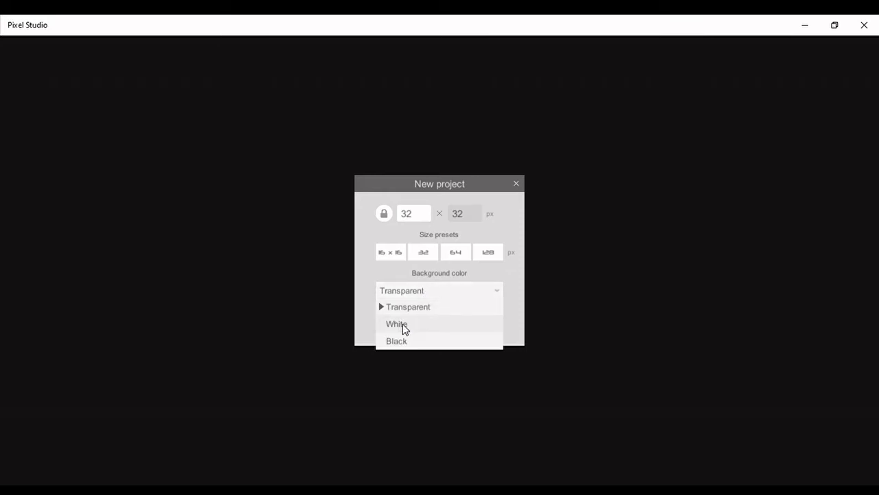
left_click(402, 323)
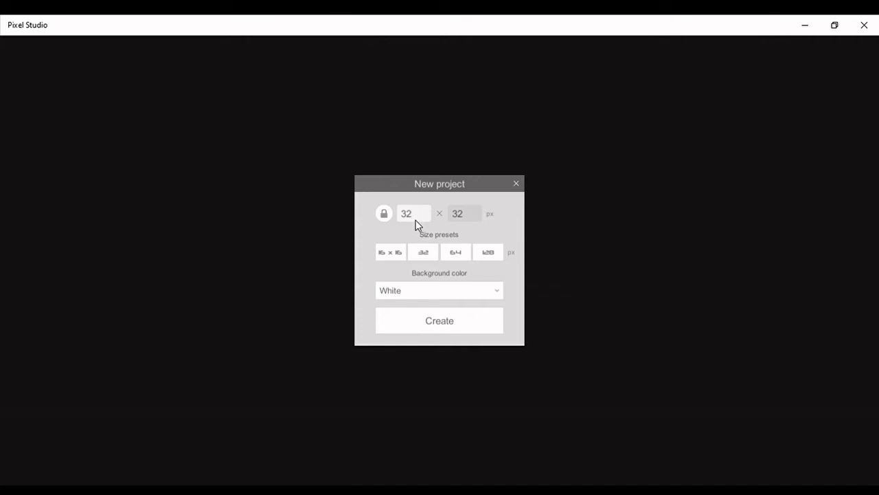
left_click(301, 269)
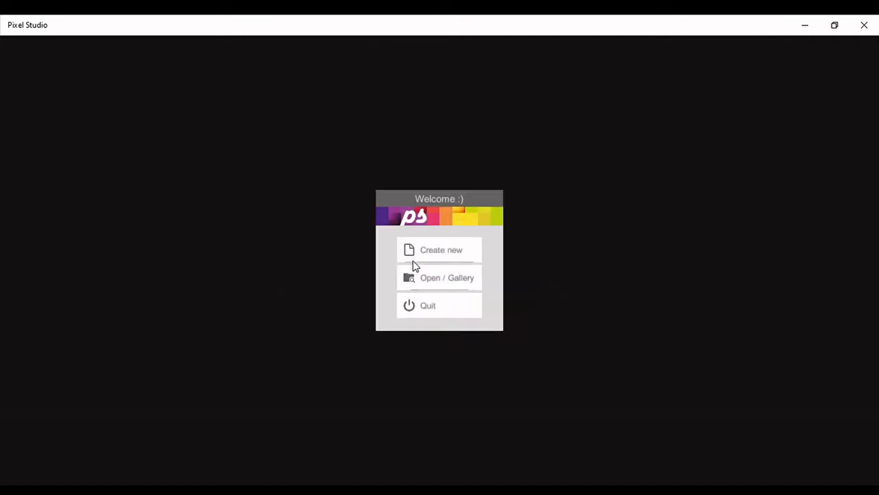
left_click(432, 253)
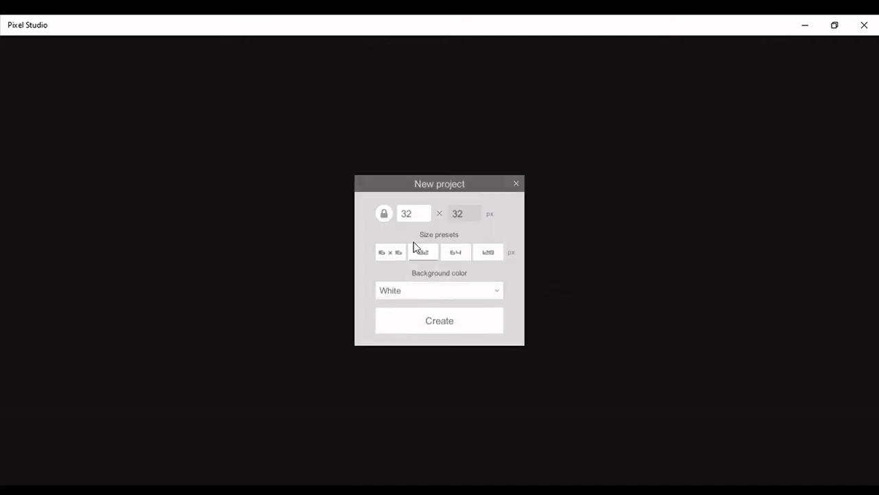
left_click(411, 291)
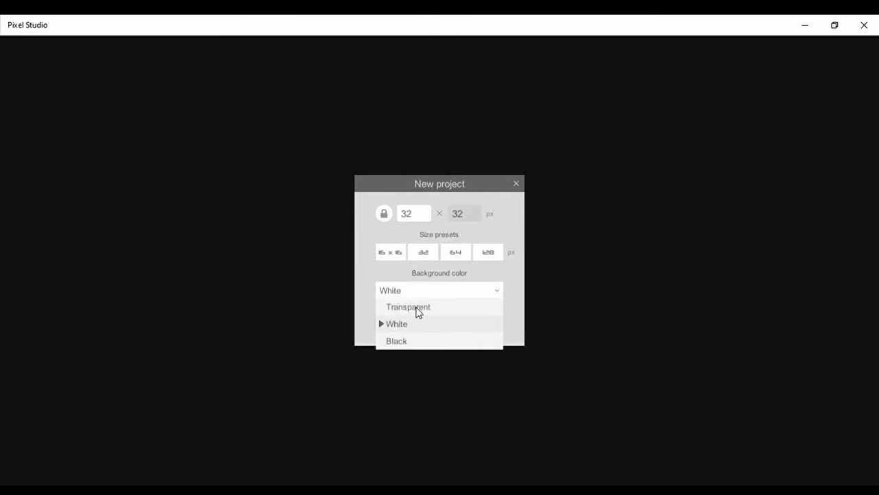
left_click(411, 323)
left_click(426, 319)
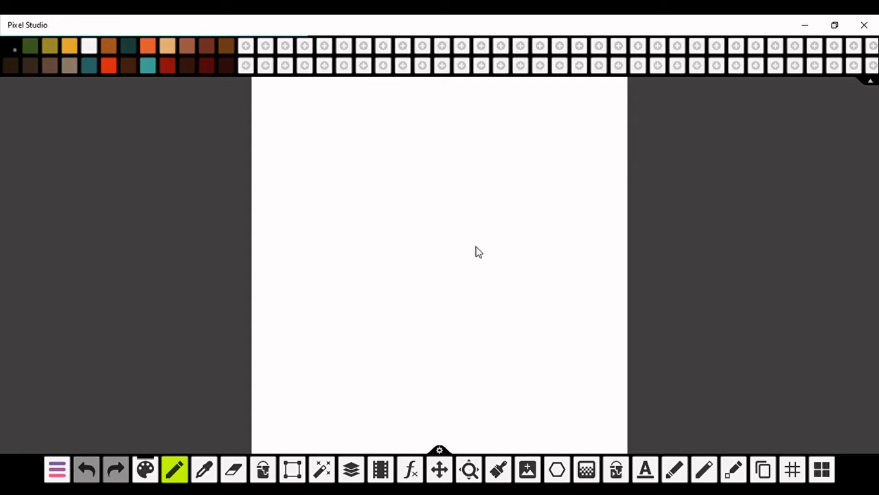
Step: Add the pale yellow colour FFF399FF to the first empty palette slot
left_click(198, 476)
left_click(176, 470)
left_click(165, 49)
left_click(245, 48)
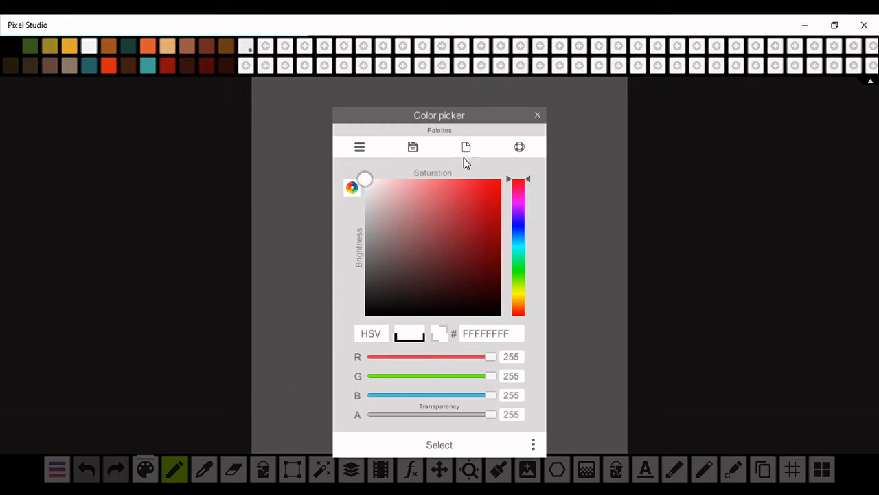
mouse_move(517, 199)
left_mouse_down()
mouse_move(529, 279)
mouse_move(526, 264)
left_mouse_up()
left_click(459, 227)
mouse_move(462, 232)
left_mouse_down()
mouse_move(460, 251)
mouse_move(428, 219)
mouse_move(435, 205)
mouse_move(430, 227)
mouse_move(417, 195)
mouse_move(456, 202)
mouse_move(479, 224)
left_mouse_up()
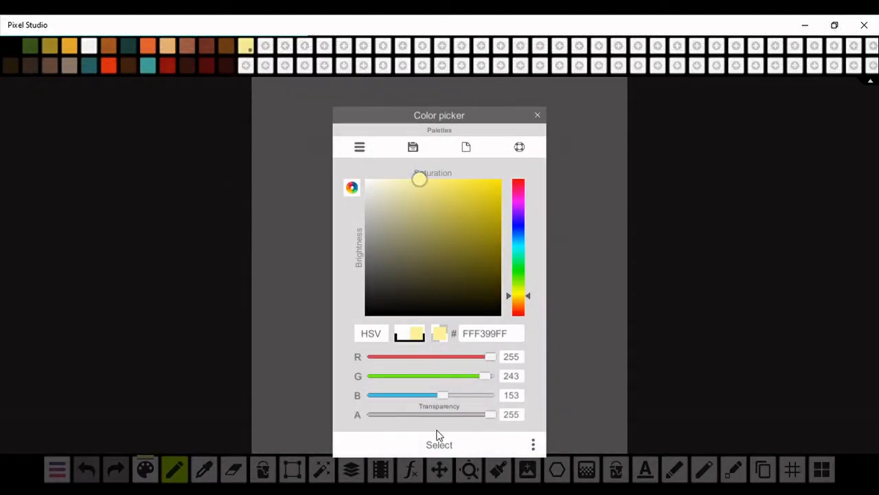
left_click(440, 445)
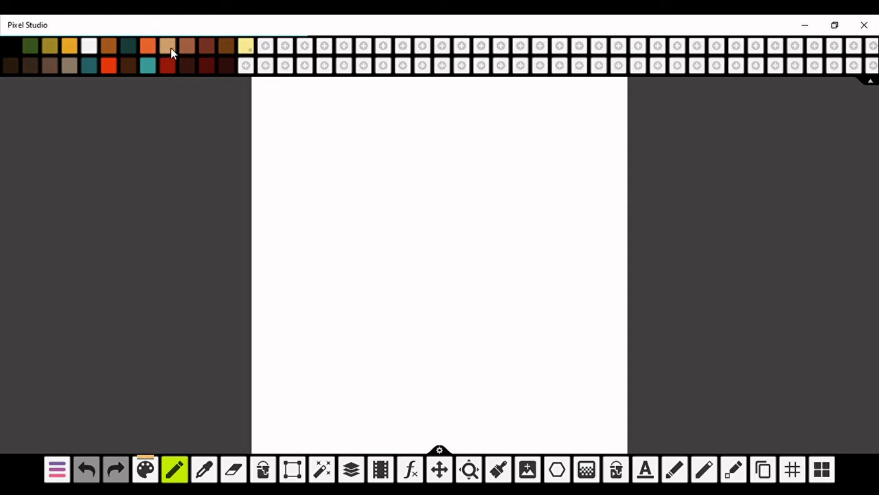
scroll(557, 289, "up", 3)
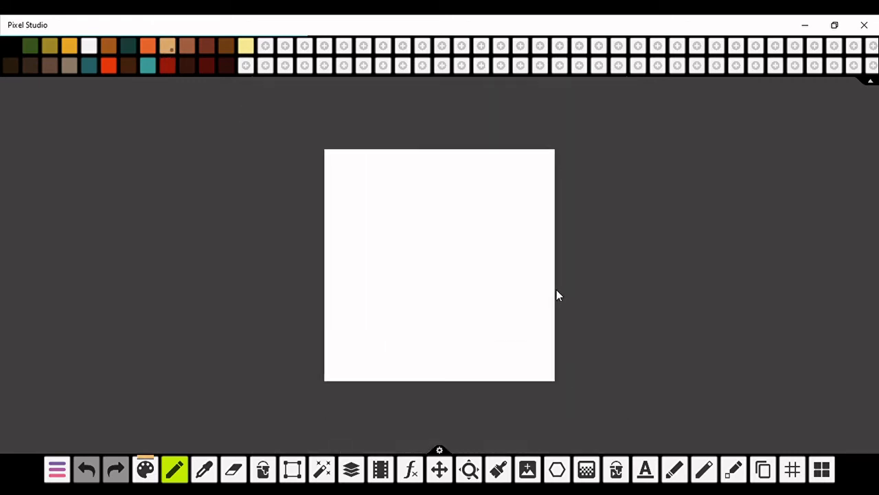
scroll(556, 289, "down", 1)
scroll(557, 290, "up", 2)
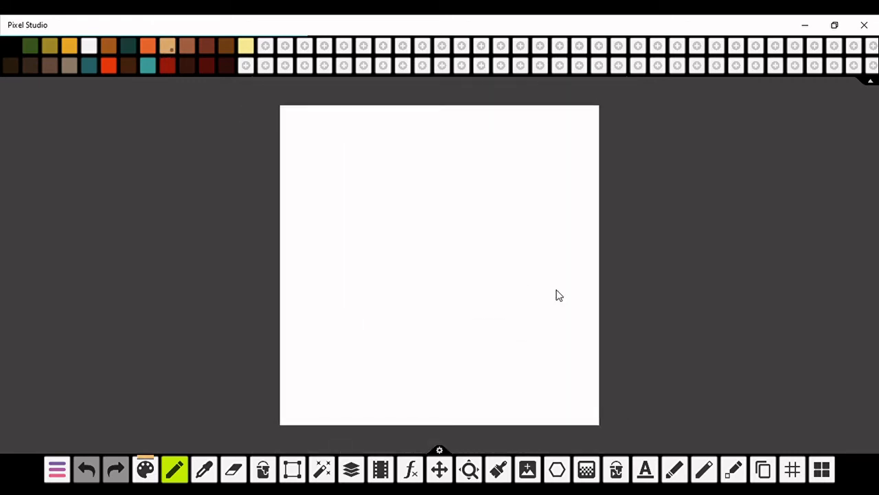
scroll(417, 284, "up", 1)
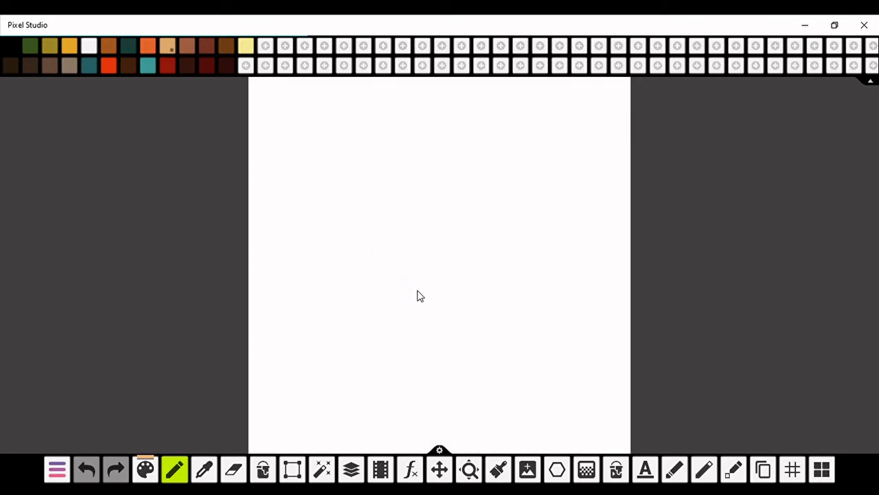
left_click(387, 273)
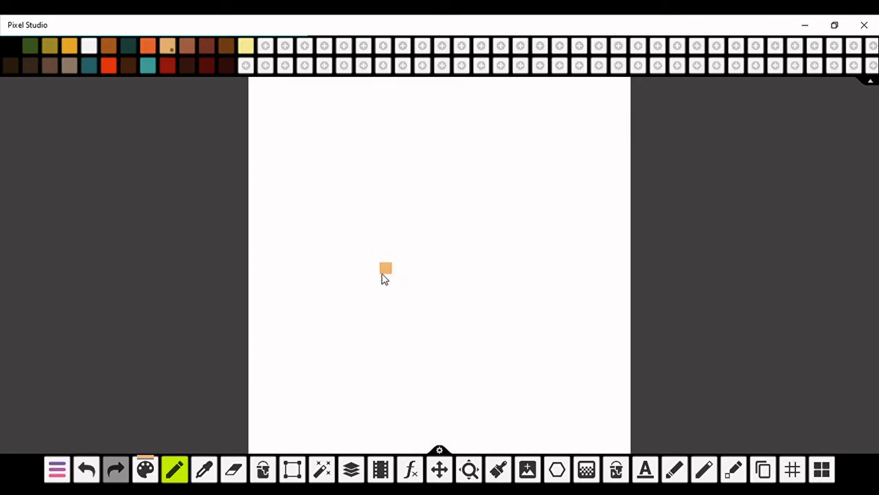
key("ctrl+z")
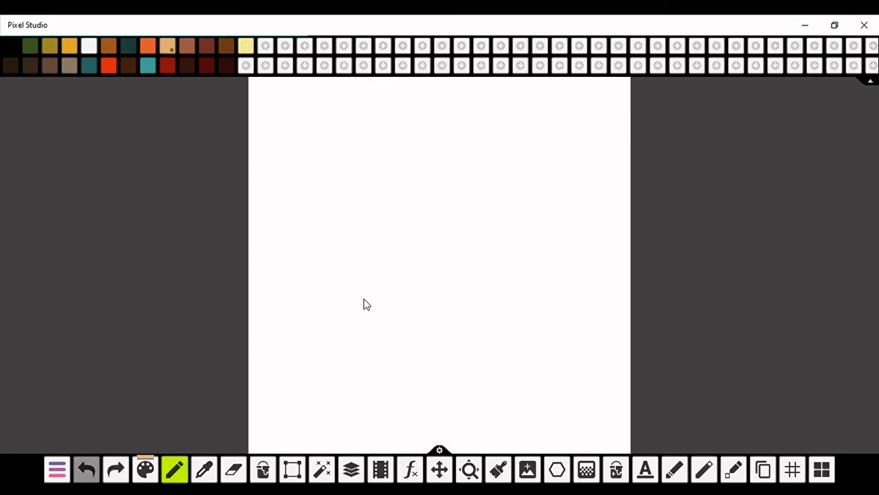
Step: Draw the lower-left curve of a face outline in light tan, stepping diagonally down from the left side toward the chin
left_click(314, 306)
left_click(317, 317)
left_click(325, 328)
left_click(338, 339)
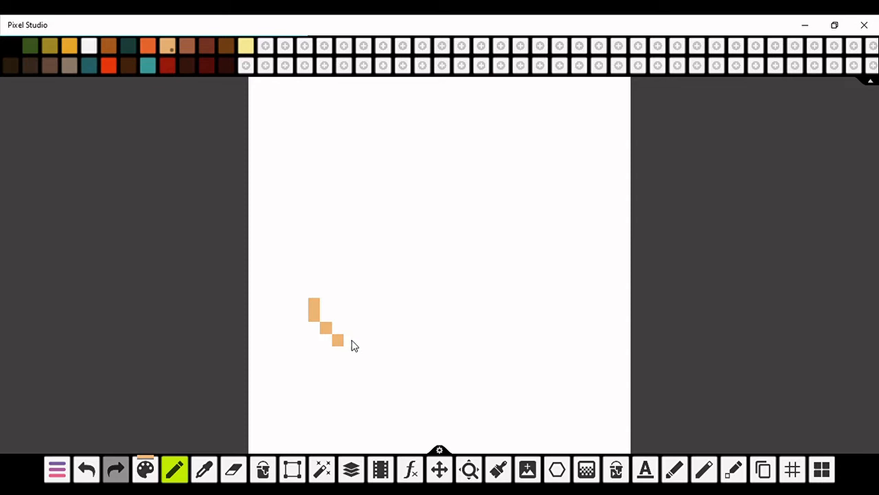
left_click(350, 352)
left_click(373, 375)
left_click(385, 375)
left_click(398, 375)
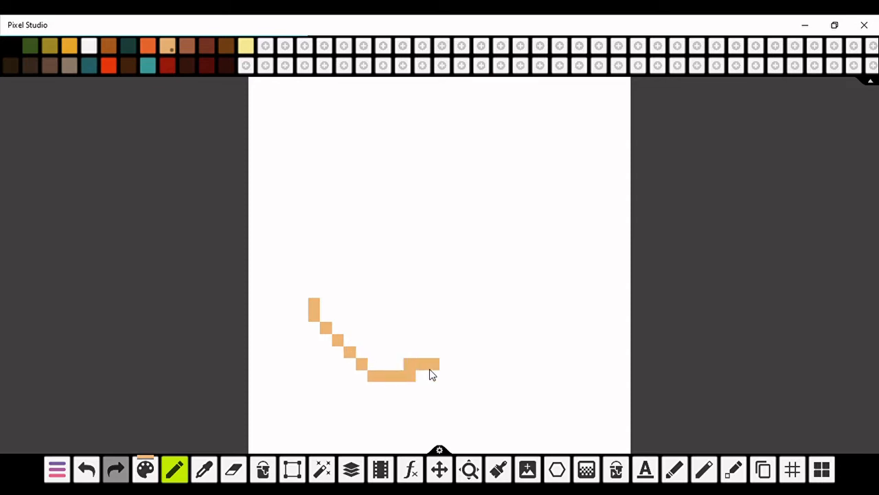
Step: Draw the flat chin line in tan and continue the face outline diagonally up into a straight vertical right side
key("ctrl+z")
mouse_move(384, 385)
left_mouse_down()
mouse_move(541, 371)
mouse_move(580, 314)
left_mouse_up()
left_click(541, 375)
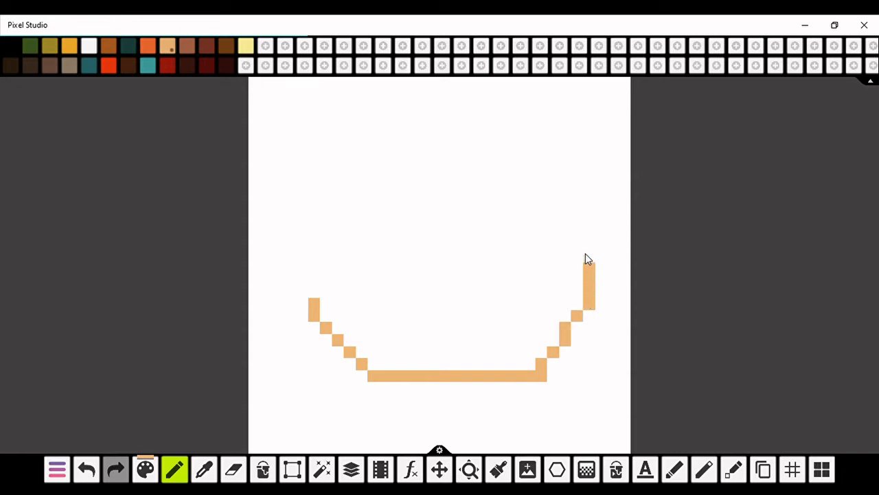
left_click(586, 231)
left_click(586, 208)
left_click(593, 243)
left_click(578, 196)
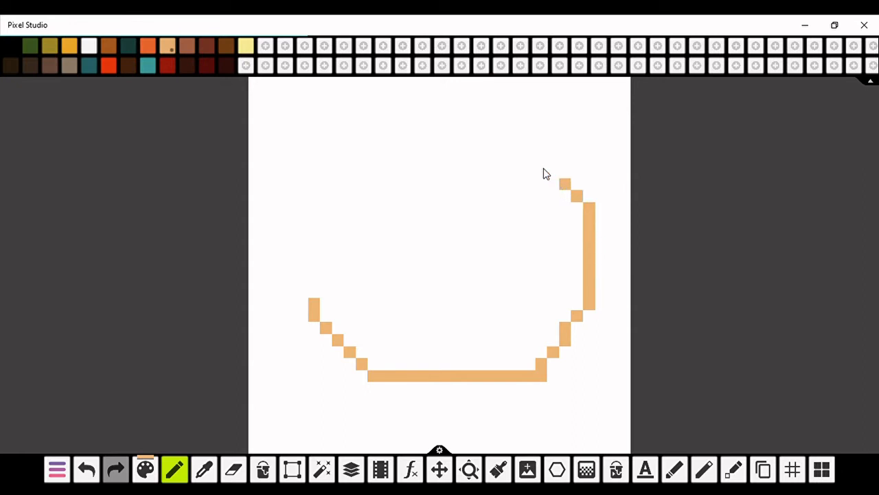
key("ctrl+z")
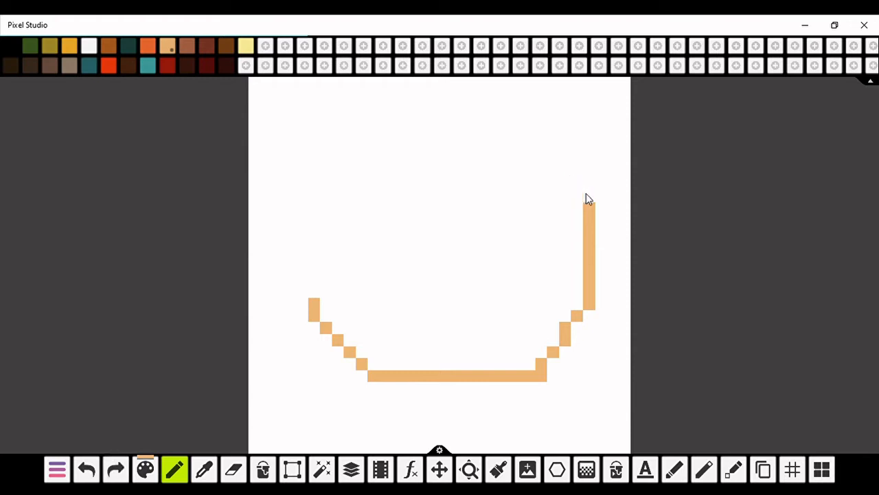
left_click(588, 194)
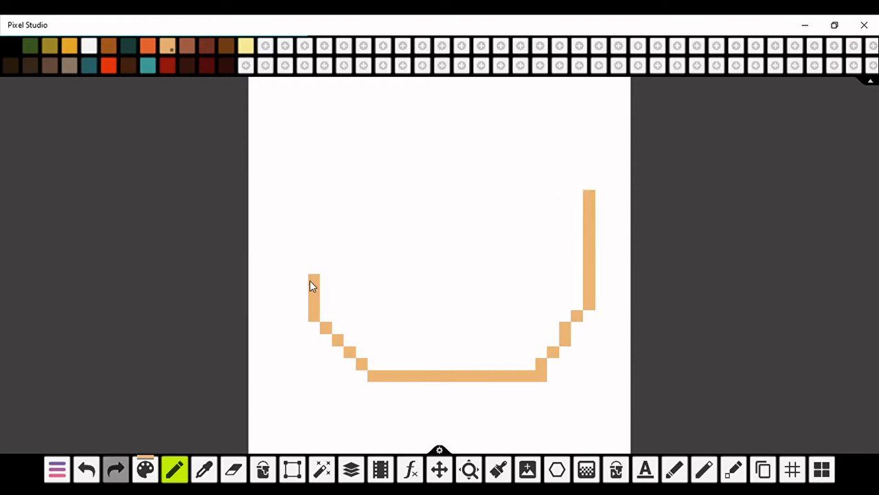
left_click(307, 259)
key("ctrl+z")
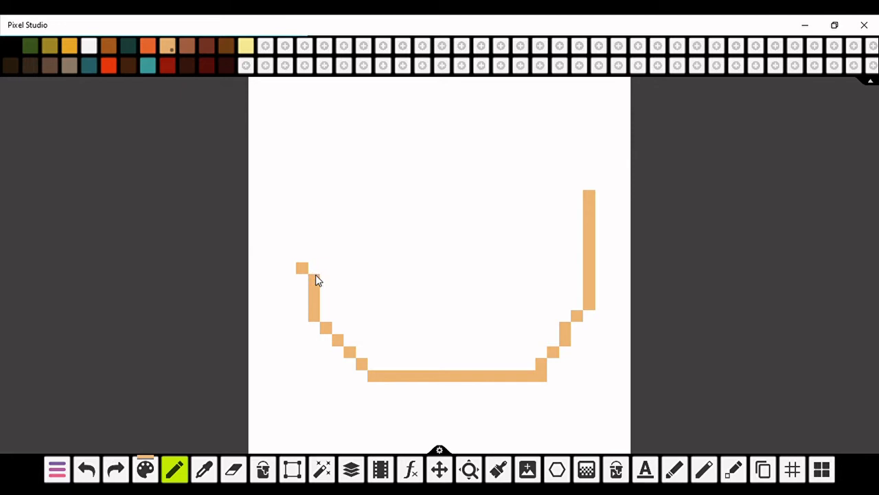
left_click_drag(311, 272, 303, 209)
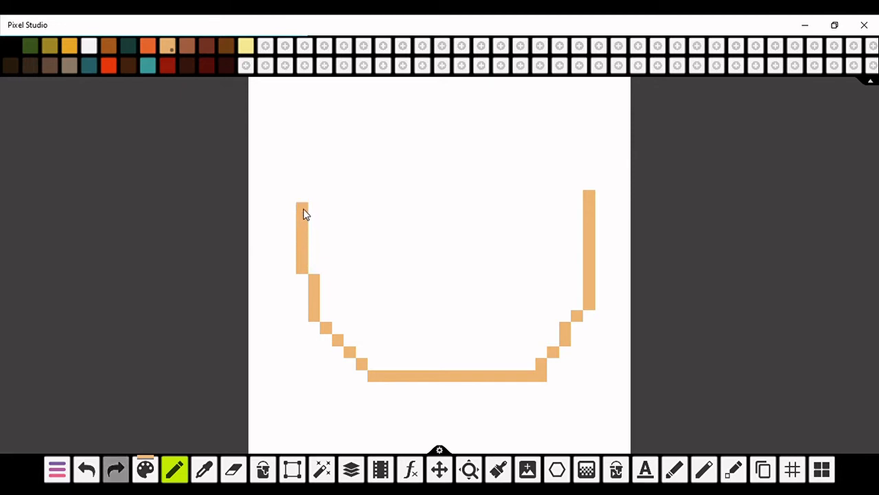
key("ctrl+z")
key("ctrl+z")
key("ctrl+z")
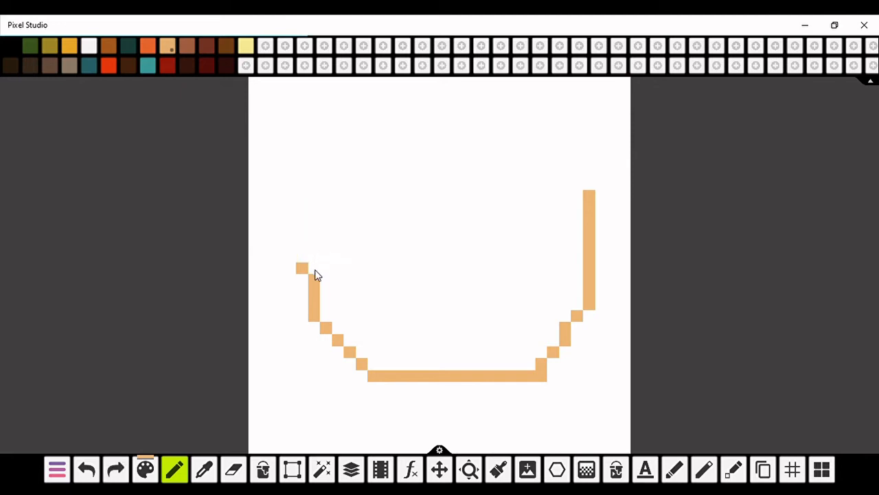
Step: Extend the left side of the face straight up level with the right side, and begin both upper corners with inward diagonal pixels
left_click_drag(313, 270, 312, 196)
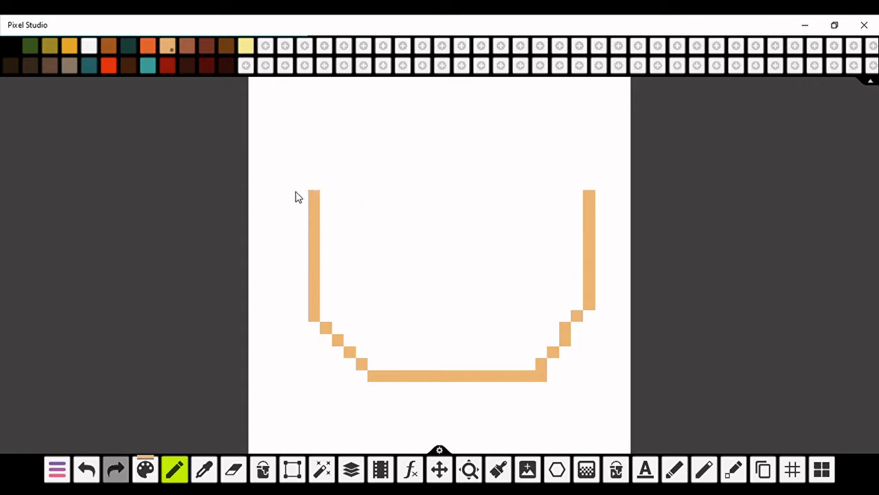
left_click(314, 183)
left_click(337, 159)
left_click(589, 184)
key("ctrl+z")
left_click(577, 184)
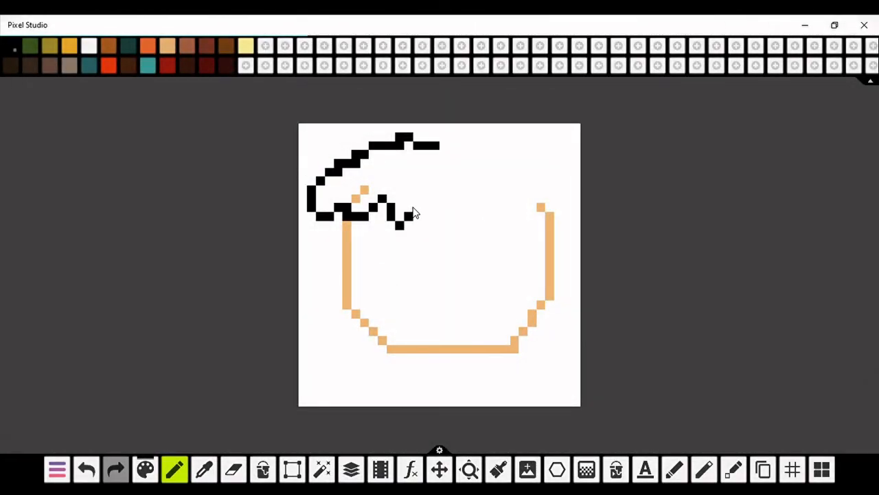
Step: Continue the black hair fringe from its first dip up and across a flat peak near the centre of the face
left_click(410, 208)
left_click_drag(419, 203, 436, 207)
left_click(452, 217)
left_click(435, 216)
left_click(445, 219)
key("ctrl+z")
key("ctrl+z")
Step: Draw the next dip of the black fringe with a flat low point and a diagonal rising back to the upper left
left_click(444, 216)
left_click(453, 224)
left_click_drag(459, 226, 472, 231)
left_click(478, 216)
left_click(470, 208)
left_click(461, 199)
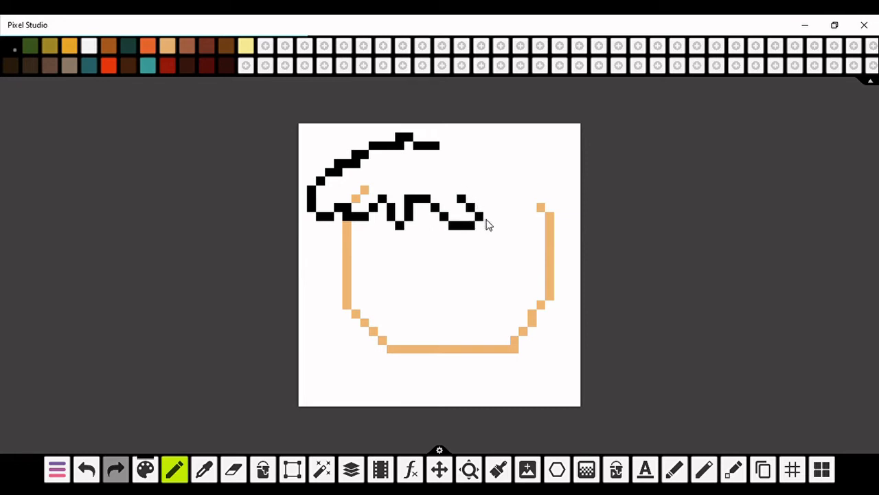
Step: Continue the black hair fringe across a flat peak and one more dip, ending at the face's right edge
mouse_move(467, 198)
left_mouse_down()
mouse_move(501, 210)
mouse_move(485, 199)
mouse_move(506, 215)
left_mouse_up()
key("ctrl+z")
left_click(516, 216)
left_click(524, 226)
left_click_drag(527, 220, 529, 209)
key("ctrl+z")
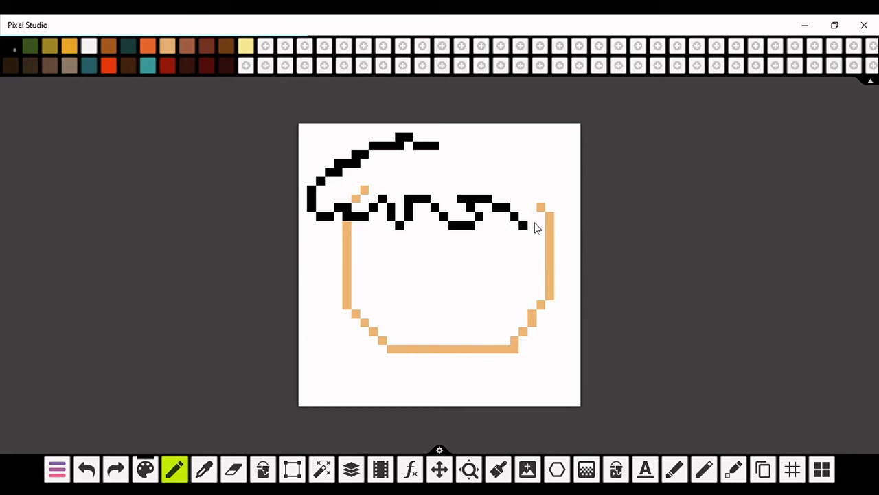
left_click(536, 227)
left_click_drag(539, 217, 541, 207)
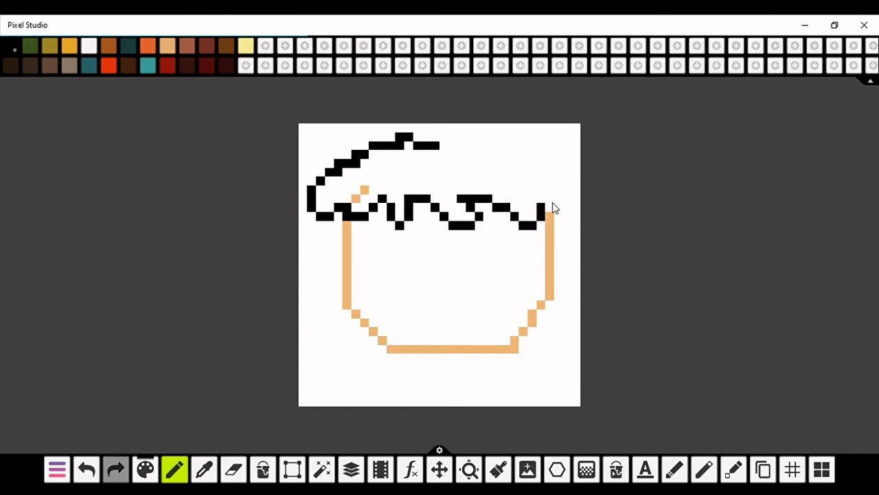
Step: Complete the black top outline of the hair from the centre over a flat peak and diagonally down to the right side
left_click(444, 144)
left_click(461, 136)
left_click(452, 144)
left_click_drag(481, 138, 489, 137)
left_click(498, 139)
left_click(514, 146)
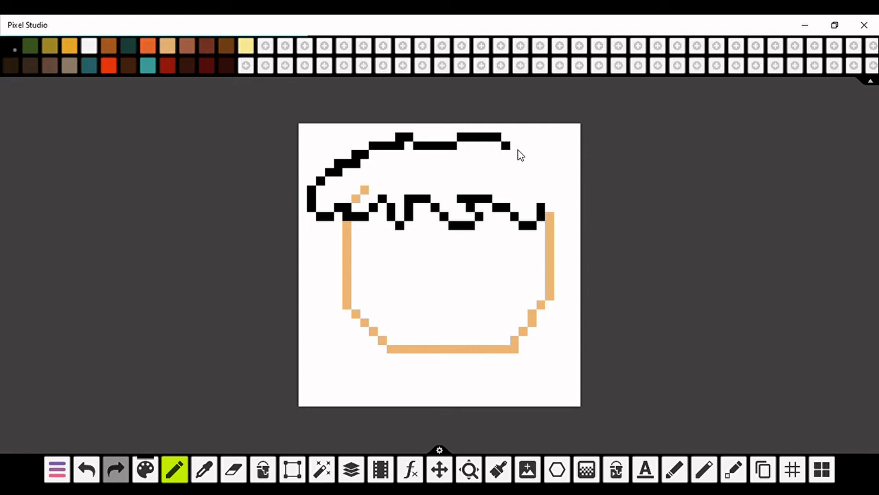
left_click(531, 163)
left_click(541, 172)
left_click(558, 199)
left_click(557, 193)
left_click_drag(561, 206, 559, 293)
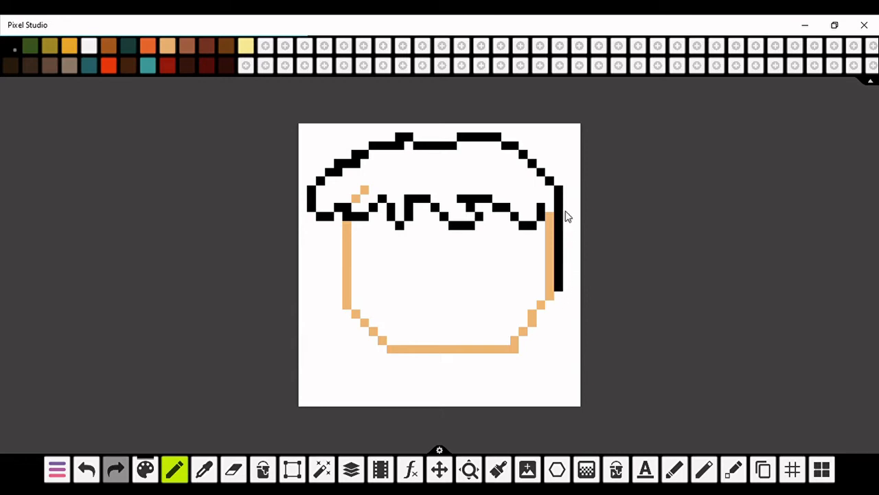
key("ctrl+z")
key("ctrl+z")
key("ctrl+z")
key("ctrl+z")
key("ctrl+z")
key("ctrl+z")
key("ctrl+z")
key("ctrl+z")
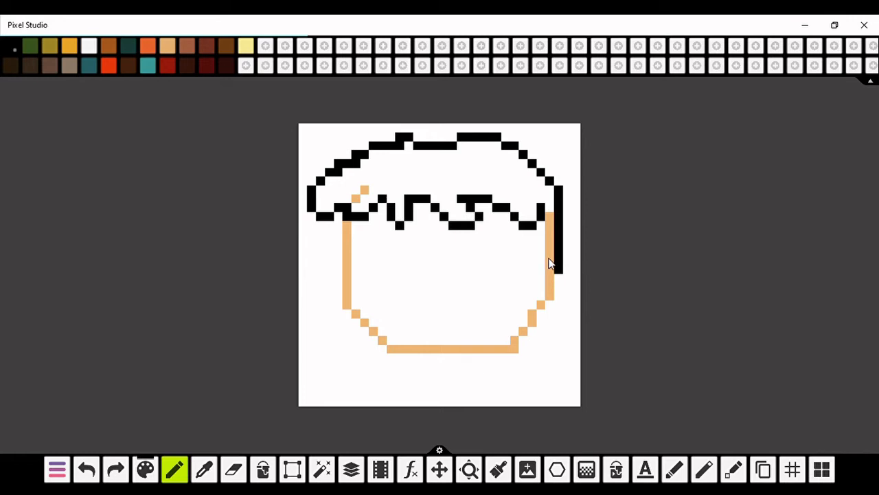
key("ctrl+z")
key("ctrl+z")
key("ctrl+z")
Step: Draw a long black strand down beside the face's right side, one pixel away, and close it with a pointed tip at the jaw
left_click_drag(568, 204, 567, 319)
key("ctrl+z")
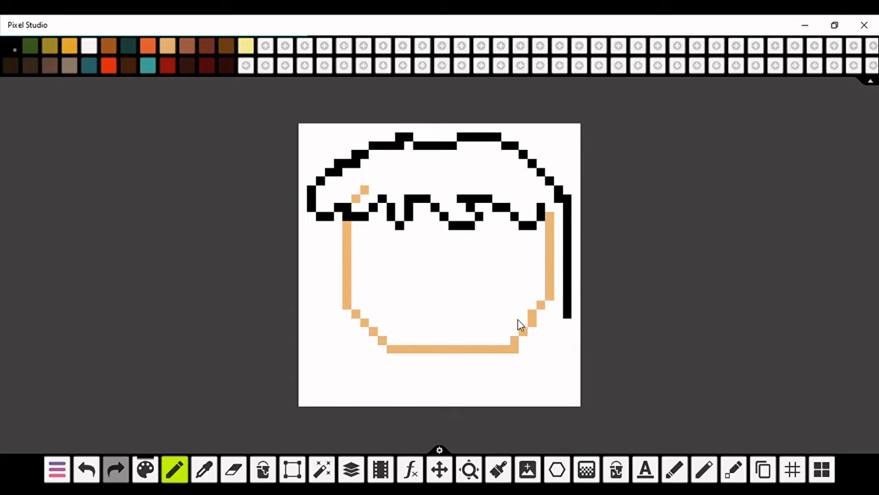
left_click(533, 331)
left_click(542, 333)
key("ctrl+z")
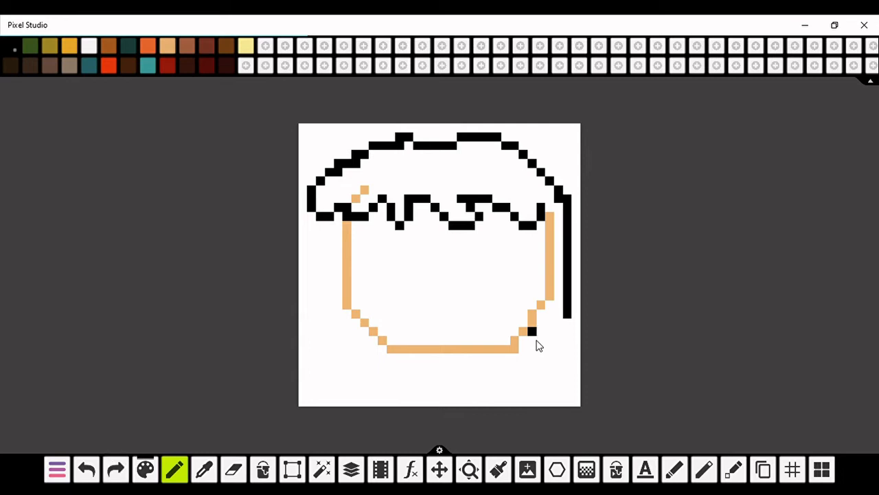
left_click_drag(532, 340, 541, 339)
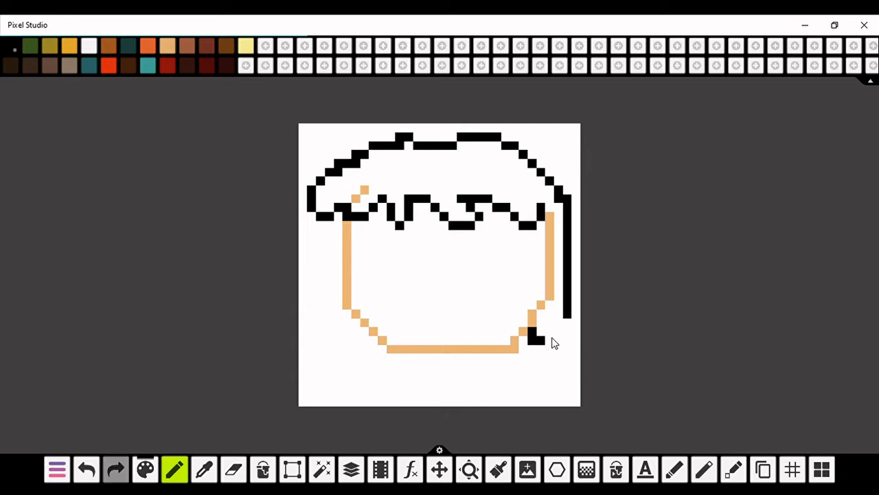
left_click(549, 349)
left_click(558, 341)
left_click_drag(566, 330, 564, 320)
Step: Move the whole drawing down about 3 pixels on the canvas and return to the pencil
left_click(441, 469)
left_click_drag(471, 340, 471, 341)
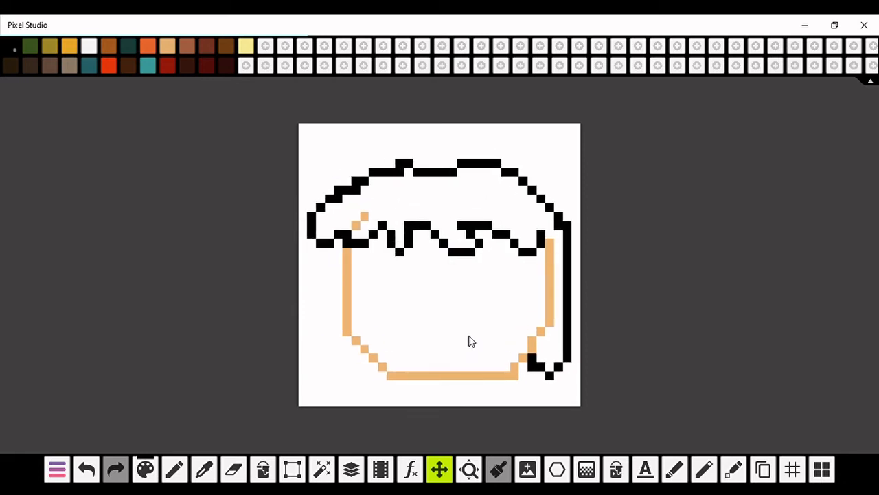
left_click(174, 469)
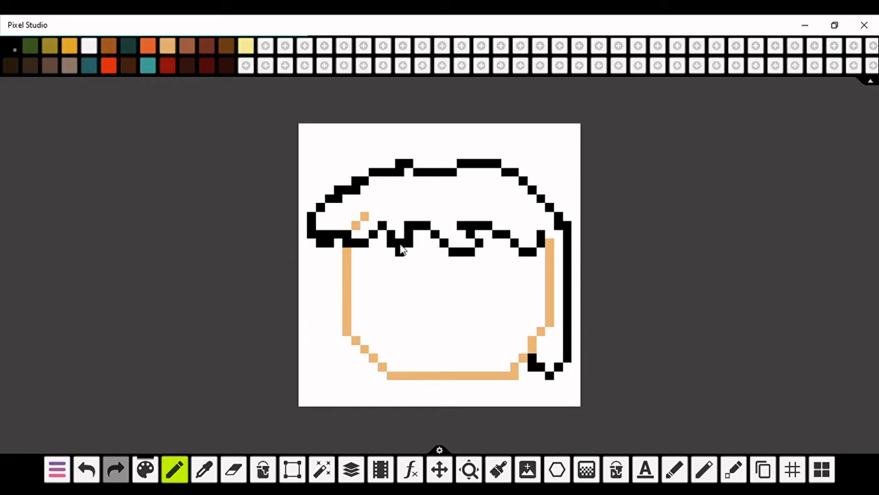
Step: Fill the inside of the hair and its side strand with a very dark grey, within the black outline
left_click(453, 239)
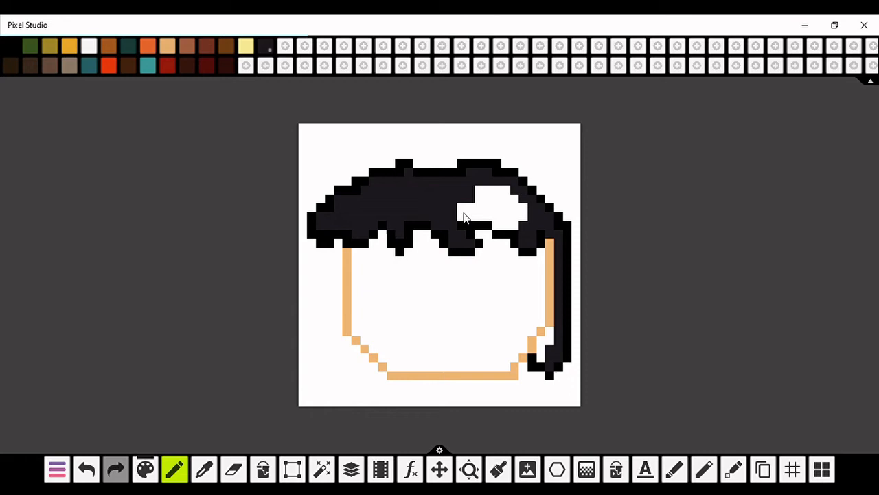
mouse_move(453, 204)
left_mouse_down()
mouse_move(467, 218)
mouse_move(498, 216)
left_mouse_up()
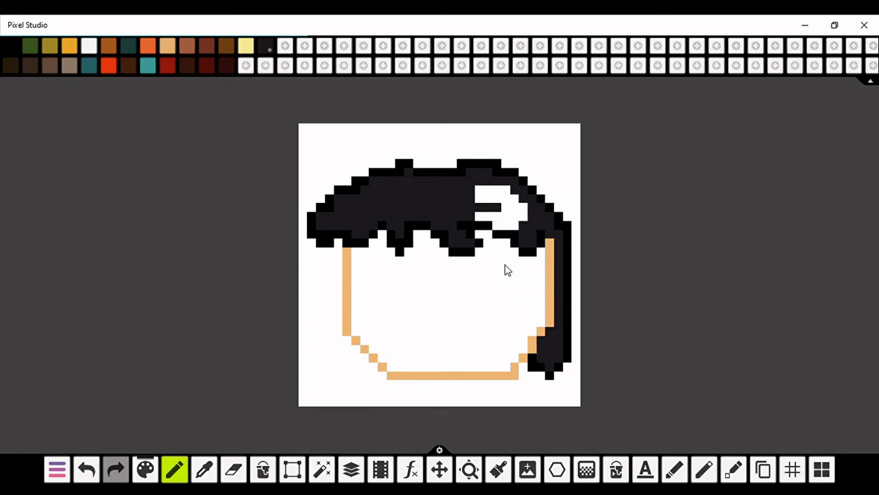
mouse_move(479, 221)
left_mouse_down()
mouse_move(501, 215)
mouse_move(498, 228)
mouse_move(517, 225)
mouse_move(523, 209)
mouse_move(502, 200)
mouse_move(509, 208)
mouse_move(509, 187)
mouse_move(480, 186)
mouse_move(496, 200)
left_mouse_up()
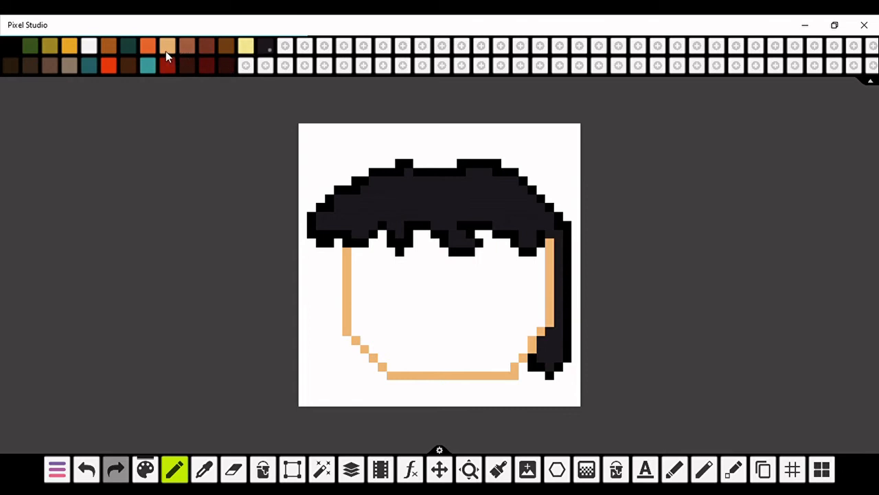
Step: Paint a pale yellow band two pixels wide down the inside of the face's left outline
mouse_move(348, 310)
left_mouse_down()
mouse_move(358, 308)
mouse_move(358, 327)
left_mouse_up()
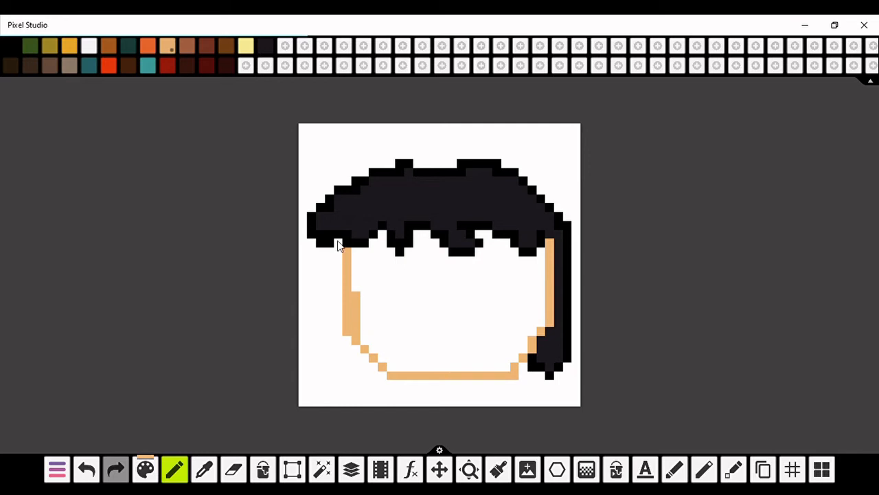
key("ctrl+z")
left_click(246, 46)
mouse_move(364, 255)
left_mouse_down()
mouse_move(363, 318)
mouse_move(354, 331)
left_mouse_up()
left_click_drag(356, 259, 356, 285)
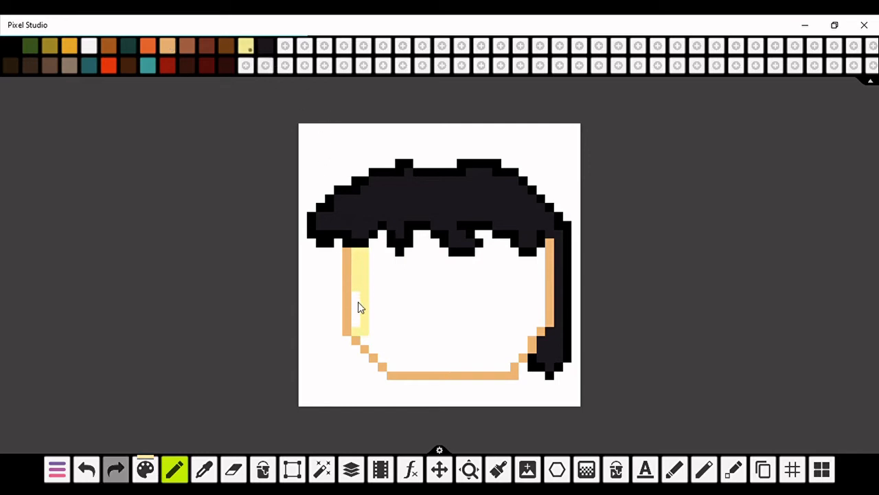
left_click_drag(366, 339, 396, 373)
mouse_move(470, 373)
left_mouse_down()
mouse_move(505, 365)
mouse_move(545, 305)
left_mouse_up()
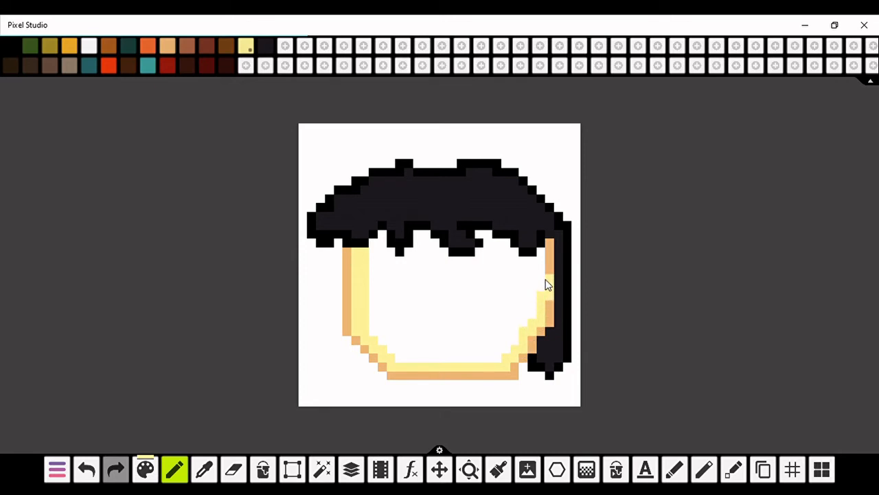
key("ctrl+z")
key("ctrl+z")
left_click(384, 357)
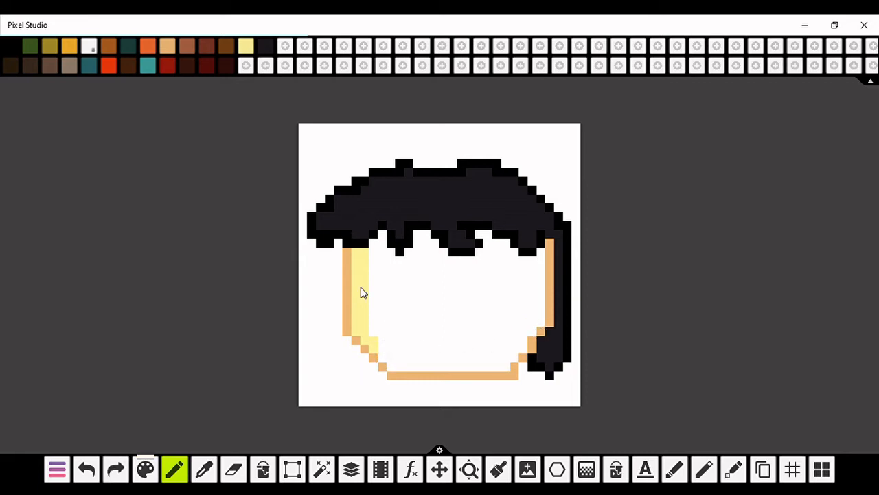
Step: Continue the pale yellow skin band along the chin and up the inside of the face's right outline
left_click(246, 46)
mouse_move(376, 356)
left_mouse_down()
mouse_move(418, 361)
mouse_move(440, 327)
mouse_move(441, 302)
mouse_move(441, 322)
mouse_move(404, 369)
mouse_move(474, 364)
left_mouse_up()
key("ctrl+z")
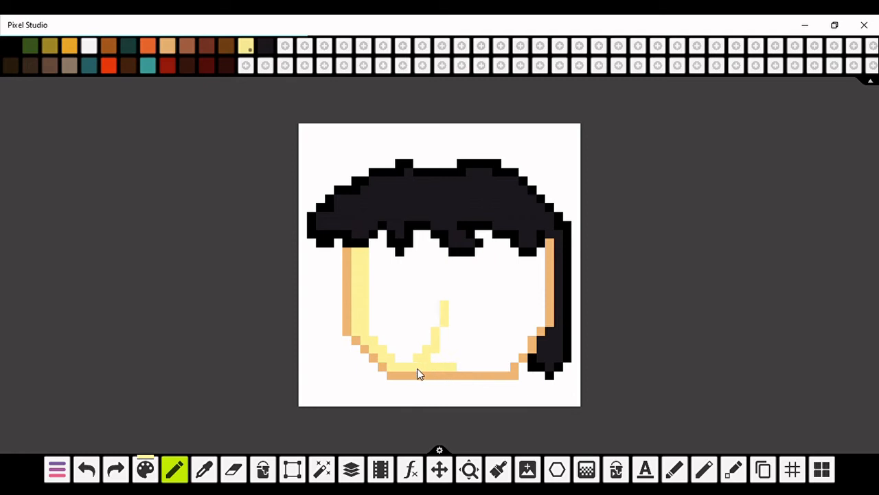
left_click_drag(480, 366, 476, 369)
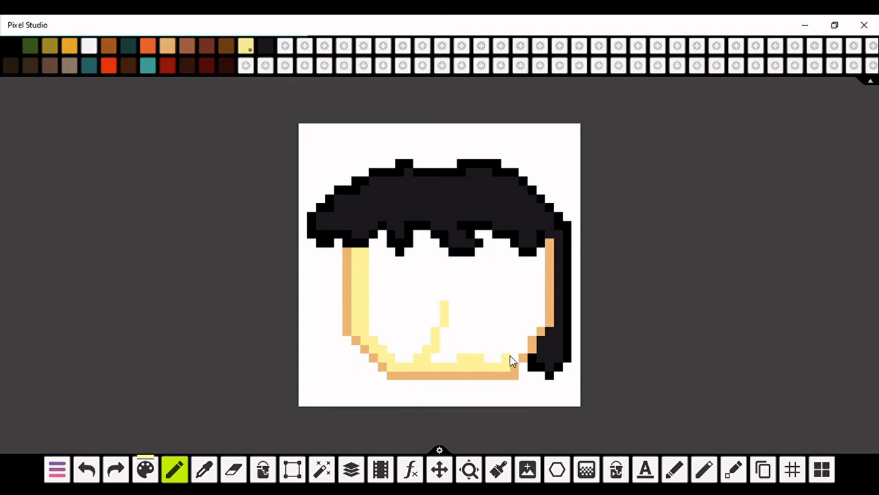
left_click(530, 332)
mouse_move(539, 318)
left_mouse_down()
mouse_move(540, 252)
mouse_move(530, 310)
left_mouse_up()
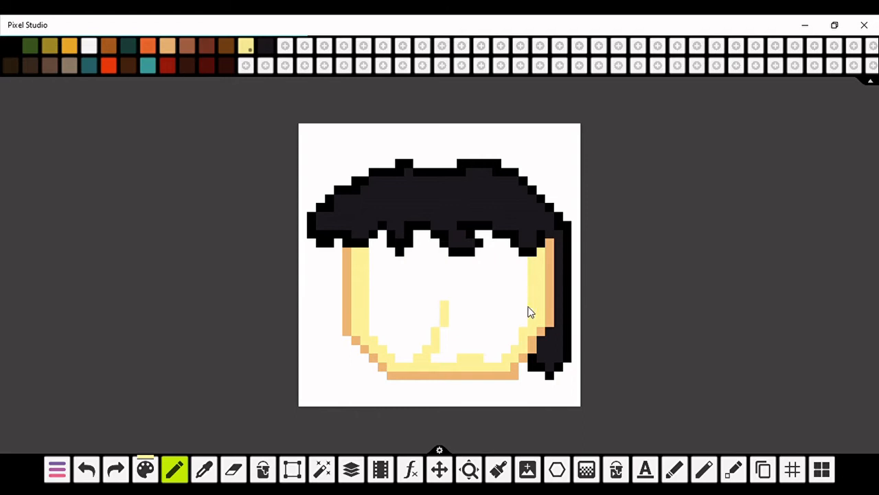
Step: Line the underside of the hair fringe with pale yellow across the full width of the face
left_click(376, 246)
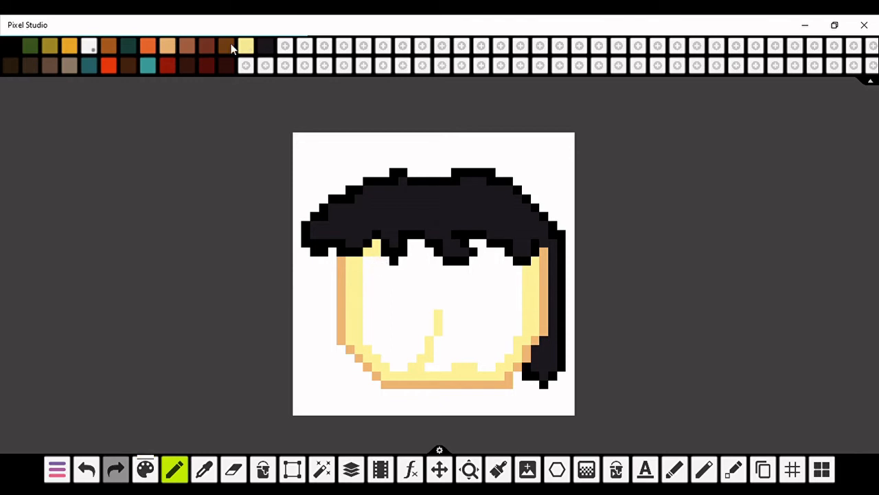
left_click(251, 63)
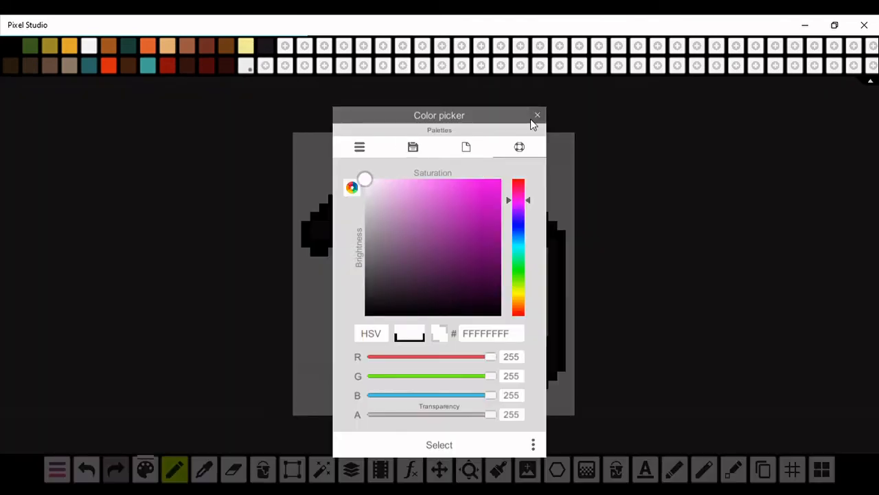
left_click(537, 115)
left_click(246, 46)
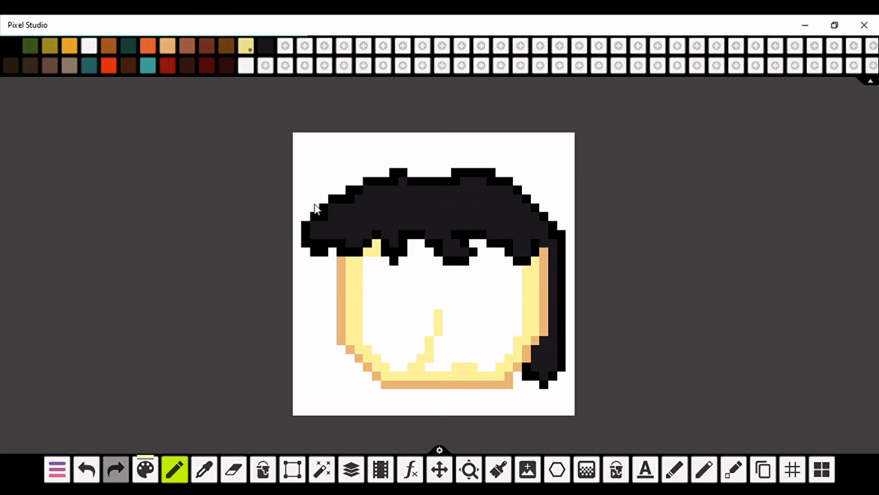
mouse_move(380, 260)
left_mouse_down()
mouse_move(416, 243)
mouse_move(440, 272)
mouse_move(475, 270)
mouse_move(485, 253)
mouse_move(476, 242)
mouse_move(502, 264)
left_mouse_up()
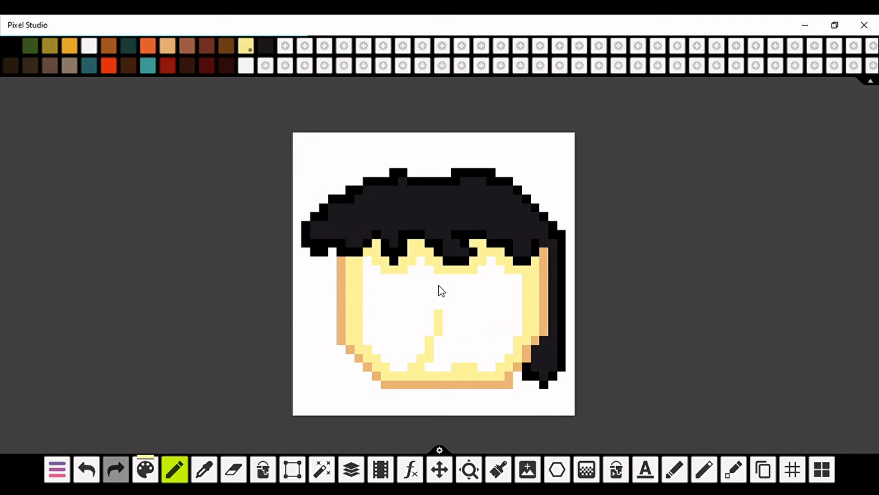
Step: Fill the remaining white area of the face with pale yellow
left_click(483, 278)
mouse_move(454, 292)
left_mouse_down()
mouse_move(393, 281)
mouse_move(362, 258)
mouse_move(377, 315)
mouse_move(369, 279)
mouse_move(421, 297)
mouse_move(462, 288)
mouse_move(415, 270)
mouse_move(457, 282)
mouse_move(395, 276)
mouse_move(501, 292)
mouse_move(409, 334)
mouse_move(435, 298)
mouse_move(466, 297)
mouse_move(434, 313)
mouse_move(458, 312)
mouse_move(448, 305)
mouse_move(517, 278)
mouse_move(486, 287)
mouse_move(496, 277)
mouse_move(532, 301)
mouse_move(523, 284)
mouse_move(511, 317)
mouse_move(505, 301)
mouse_move(517, 283)
mouse_move(454, 354)
mouse_move(471, 324)
mouse_move(437, 352)
mouse_move(466, 329)
mouse_move(413, 318)
mouse_move(394, 326)
mouse_move(398, 341)
mouse_move(395, 318)
mouse_move(375, 325)
mouse_move(377, 366)
mouse_move(392, 323)
mouse_move(370, 344)
mouse_move(370, 334)
mouse_move(415, 294)
mouse_move(404, 334)
mouse_move(401, 312)
mouse_move(419, 305)
mouse_move(418, 329)
mouse_move(367, 310)
mouse_move(386, 305)
mouse_move(373, 337)
mouse_move(368, 267)
mouse_move(370, 304)
mouse_move(378, 282)
mouse_move(392, 291)
mouse_move(376, 264)
mouse_move(371, 288)
mouse_move(361, 267)
mouse_move(373, 265)
mouse_move(403, 303)
mouse_move(367, 290)
mouse_move(402, 303)
mouse_move(437, 279)
left_mouse_up()
key("ctrl+z")
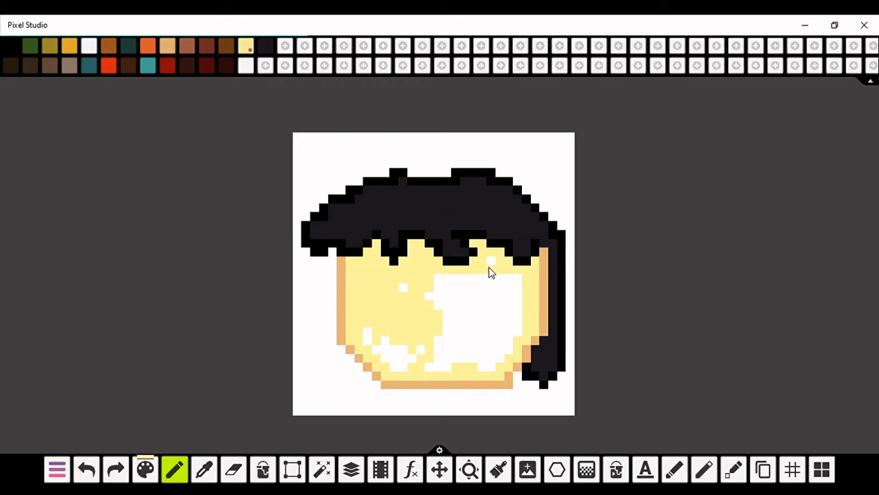
mouse_move(478, 282)
left_mouse_down()
mouse_move(428, 301)
mouse_move(402, 286)
mouse_move(465, 291)
mouse_move(434, 283)
mouse_move(470, 278)
mouse_move(481, 294)
mouse_move(444, 325)
mouse_move(462, 303)
mouse_move(461, 333)
mouse_move(464, 310)
mouse_move(473, 328)
mouse_move(434, 314)
mouse_move(440, 307)
mouse_move(398, 347)
mouse_move(387, 337)
mouse_move(414, 361)
mouse_move(372, 353)
mouse_move(369, 326)
mouse_move(378, 356)
mouse_move(393, 343)
mouse_move(446, 356)
mouse_move(428, 361)
mouse_move(447, 348)
mouse_move(472, 357)
mouse_move(438, 361)
mouse_move(441, 346)
mouse_move(478, 350)
mouse_move(458, 347)
mouse_move(468, 357)
mouse_move(476, 342)
mouse_move(492, 344)
mouse_move(489, 287)
mouse_move(486, 337)
mouse_move(515, 277)
mouse_move(500, 285)
mouse_move(496, 339)
mouse_move(519, 335)
left_mouse_up()
scroll(530, 216, "down", 3)
left_click_drag(515, 292, 519, 309)
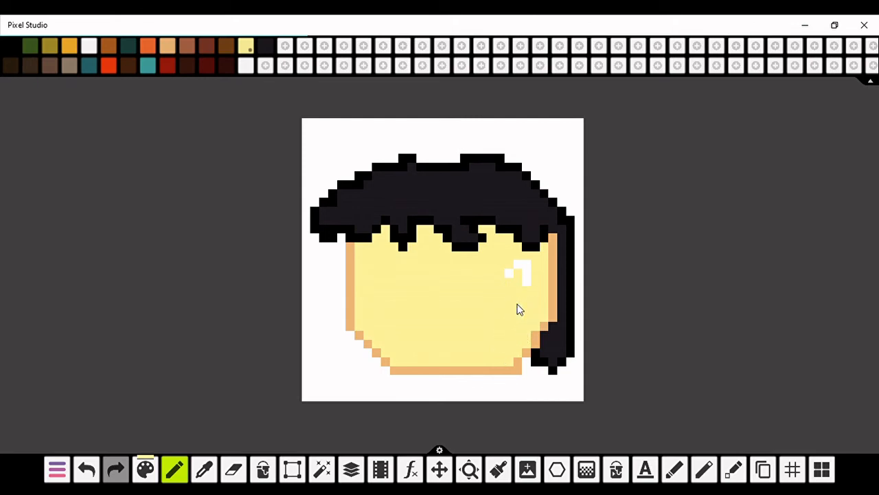
left_click(510, 275)
Step: Draw a vertical nose line and a slightly smirking mouth on the face in tan
left_click(167, 49)
mouse_move(444, 285)
left_mouse_down()
mouse_move(450, 297)
mouse_move(435, 330)
left_mouse_up()
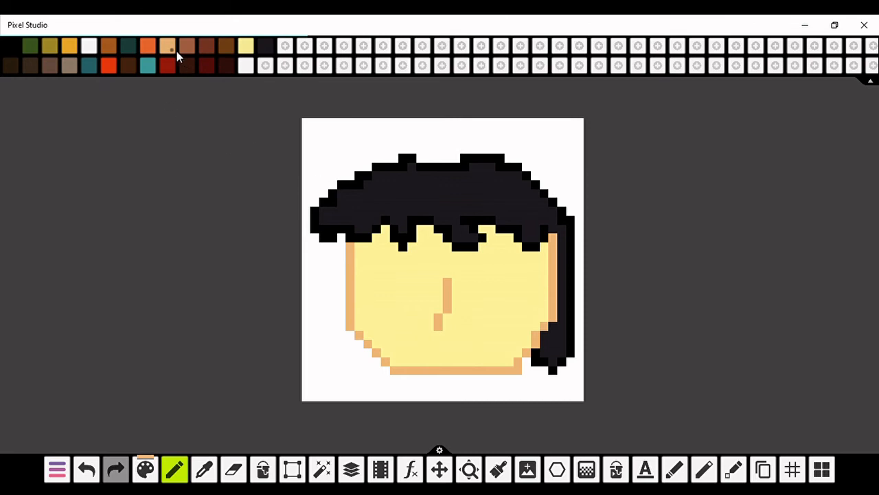
left_click(403, 354)
mouse_move(412, 353)
left_mouse_down()
mouse_move(481, 353)
mouse_move(481, 339)
left_mouse_up()
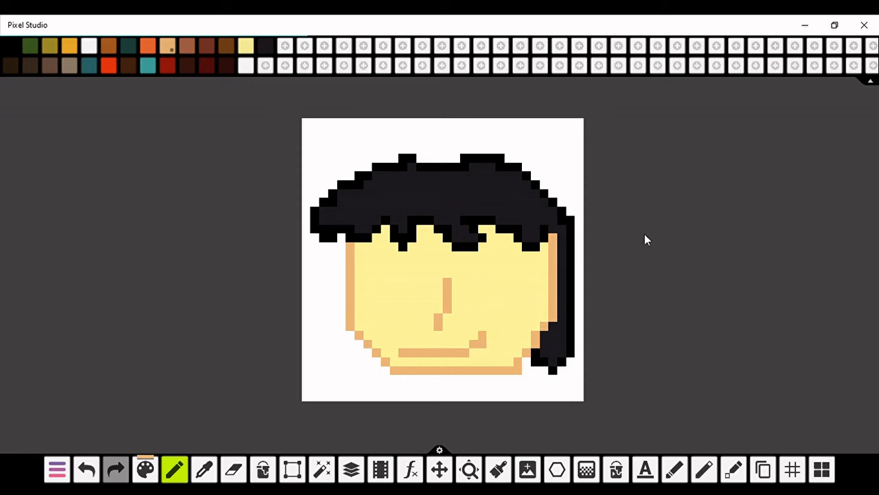
left_click(475, 354)
key("ctrl+z")
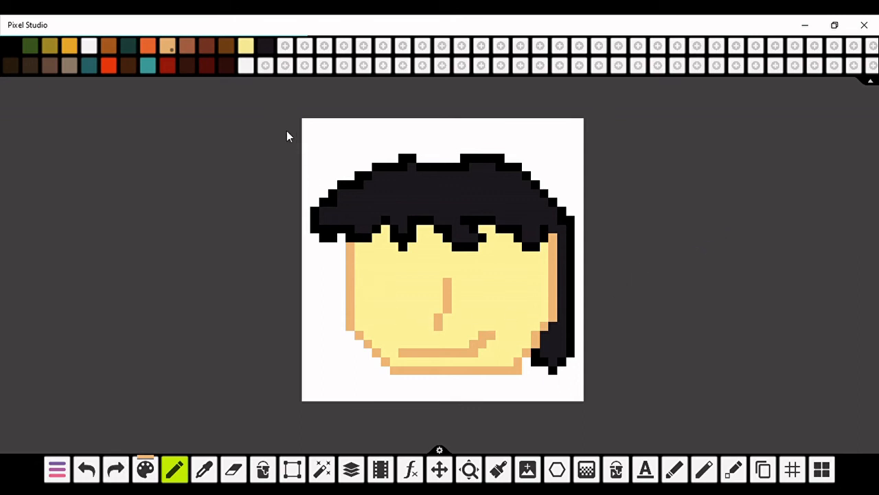
Step: Outline a rectangular eye in tan on the left half of the face, just below the fringe
left_click(376, 256)
left_click_drag(384, 255, 411, 257)
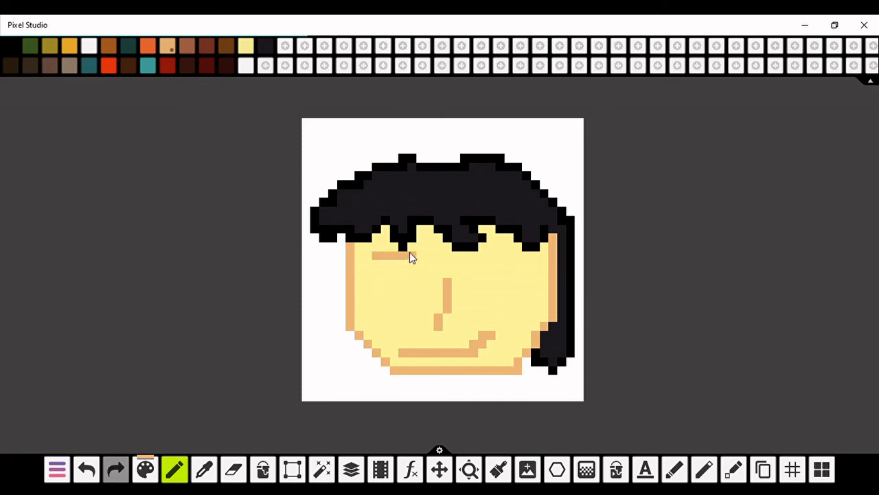
left_click(370, 266)
left_click_drag(369, 291, 412, 292)
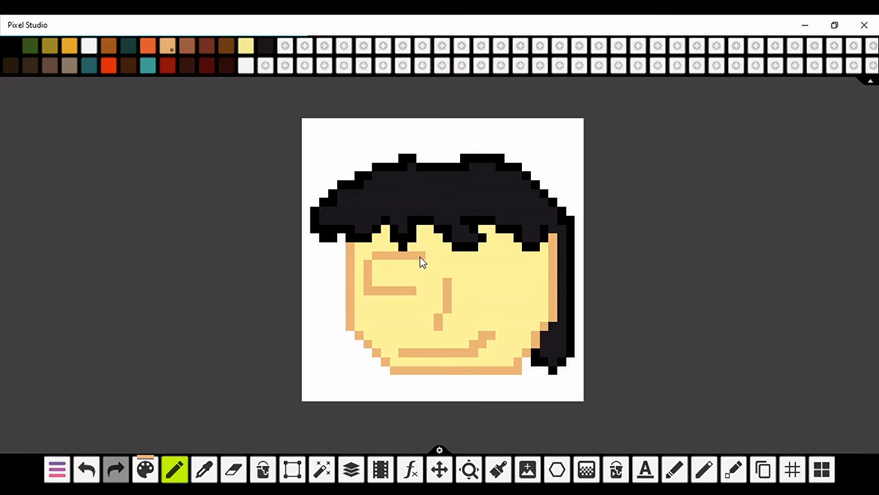
left_click(421, 290)
left_click_drag(465, 253, 470, 276)
key("ctrl+z")
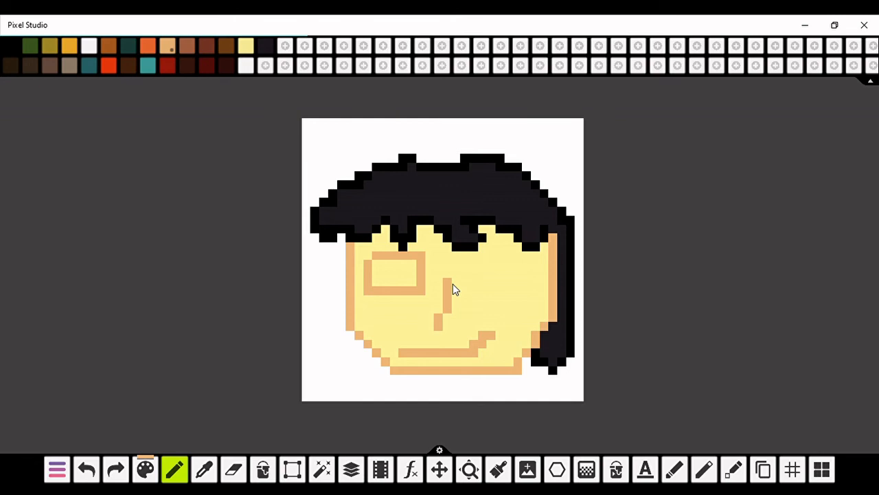
mouse_move(464, 254)
left_mouse_down()
mouse_move(466, 284)
mouse_move(472, 255)
mouse_move(476, 289)
mouse_move(507, 286)
left_mouse_up()
key("ctrl+z")
key("ctrl+z")
key("ctrl+z")
key("ctrl+z")
mouse_move(475, 279)
left_mouse_down()
mouse_move(479, 290)
mouse_move(504, 284)
left_mouse_up()
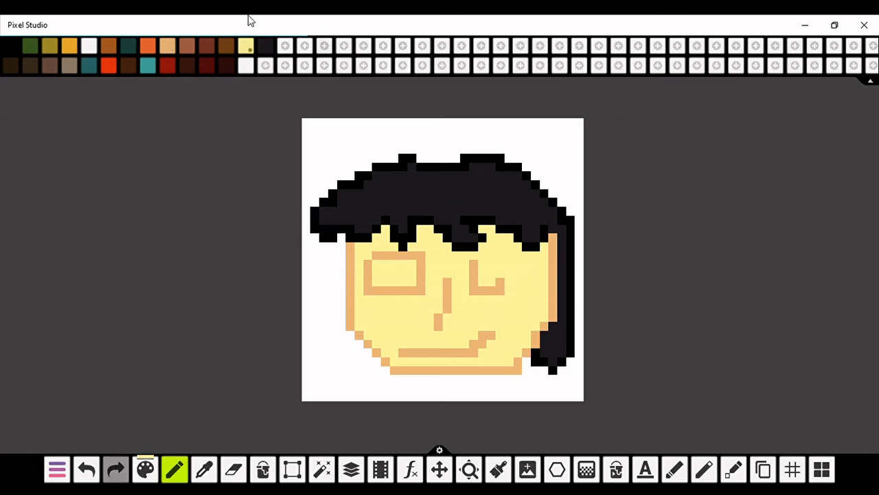
left_click(167, 45)
key("ctrl+z")
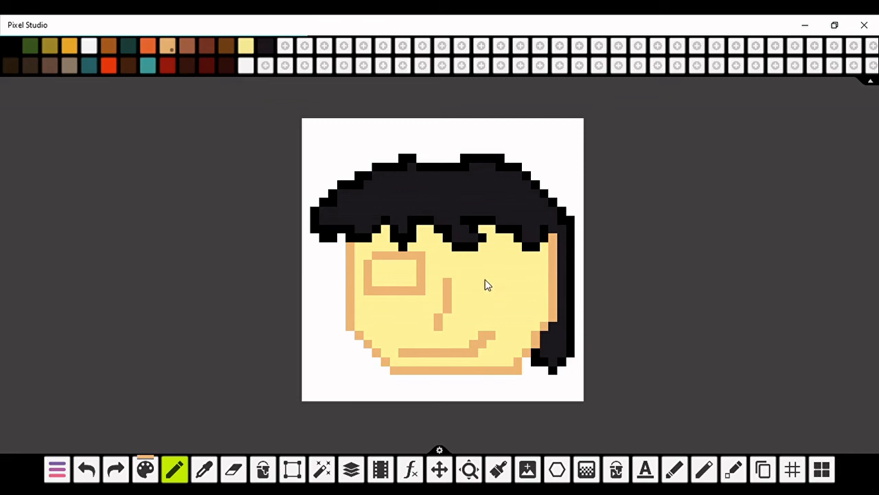
Step: Outline a matching rectangular eye in tan on the right half of the face, level with the left eye
mouse_move(471, 265)
left_mouse_down()
mouse_move(475, 269)
mouse_move(479, 290)
mouse_move(520, 290)
left_mouse_up()
key("ctrl+z")
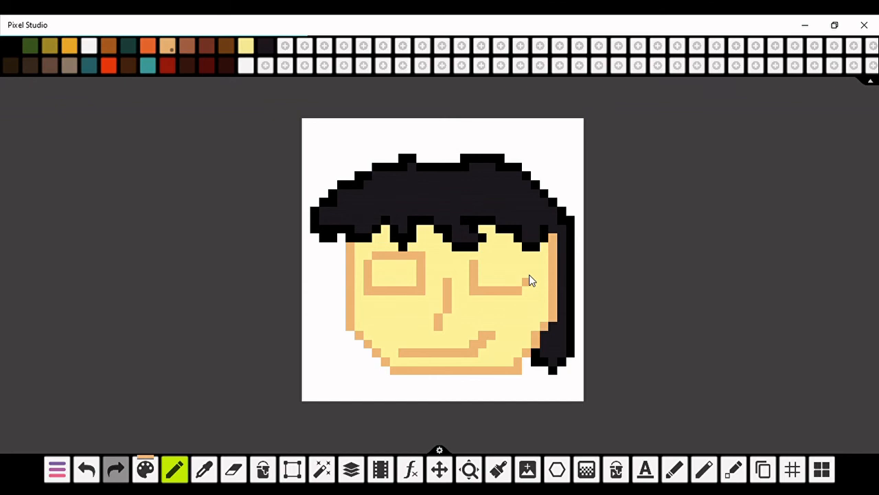
left_click(529, 278)
left_click(169, 48)
left_click(526, 272)
left_click(170, 46)
left_click_drag(479, 255, 516, 254)
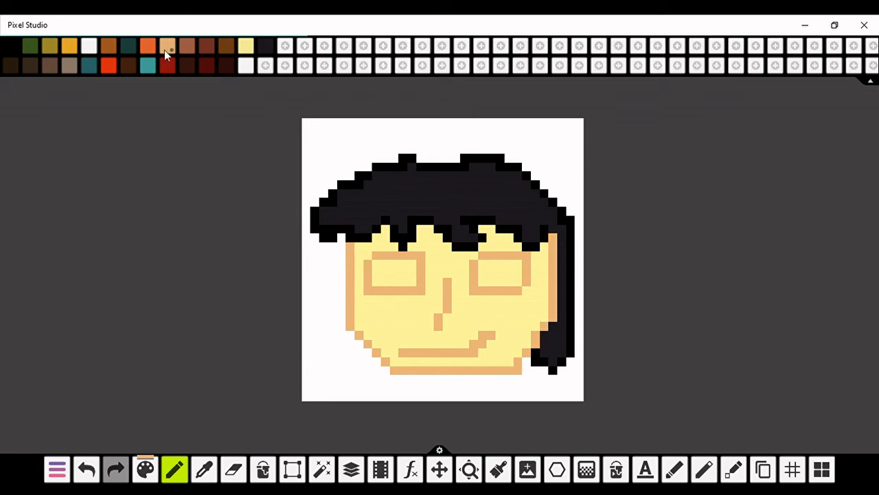
Step: Add the blue 0025FCFF to the palette and paint both eyes white with black irises and single blue centre pixels
left_click(266, 64)
left_click(515, 231)
left_click_drag(516, 230, 520, 228)
left_click_drag(483, 197, 511, 180)
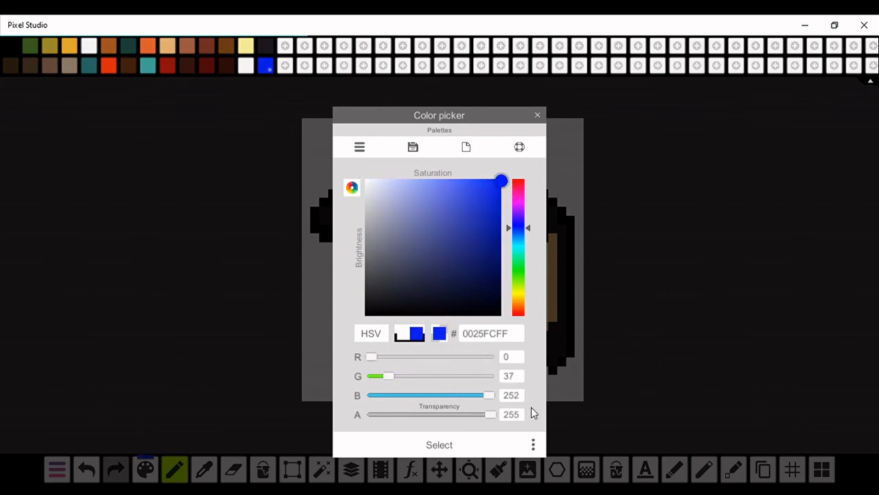
left_click(466, 445)
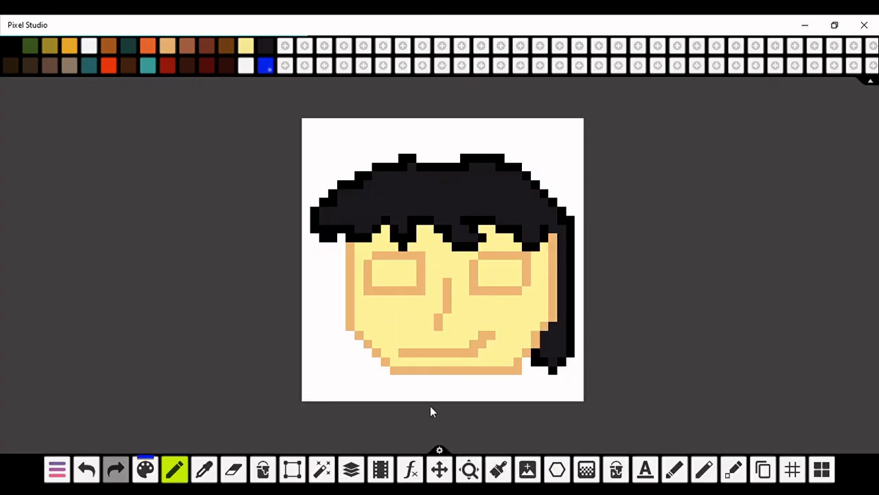
right_click(409, 270)
left_click(265, 65)
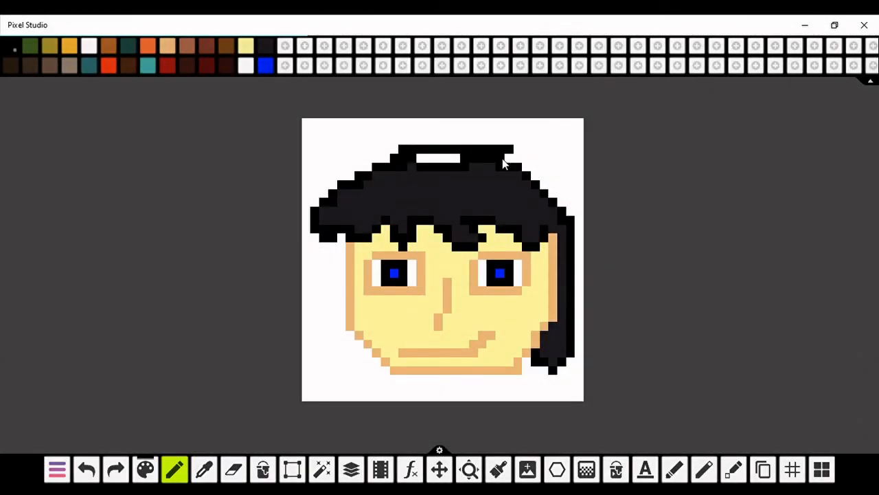
Step: Raise the hair's top outline by one pixel in black and fill the gap beneath it with the dark hair colour
key("ctrl+z")
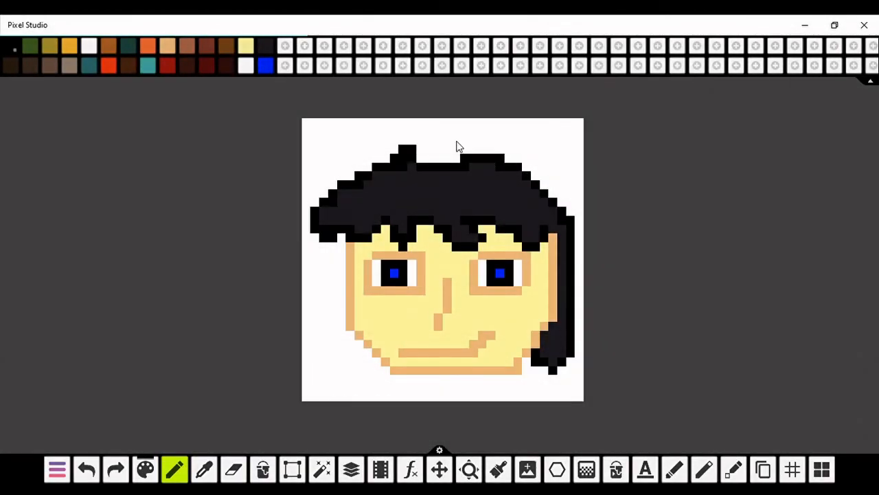
left_click(395, 150)
left_click_drag(388, 158, 440, 148)
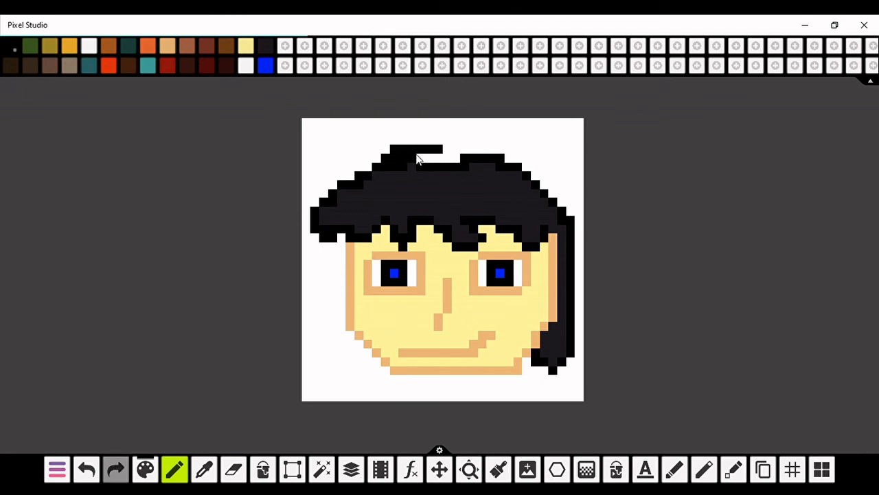
left_click(369, 168)
left_click_drag(447, 148, 490, 154)
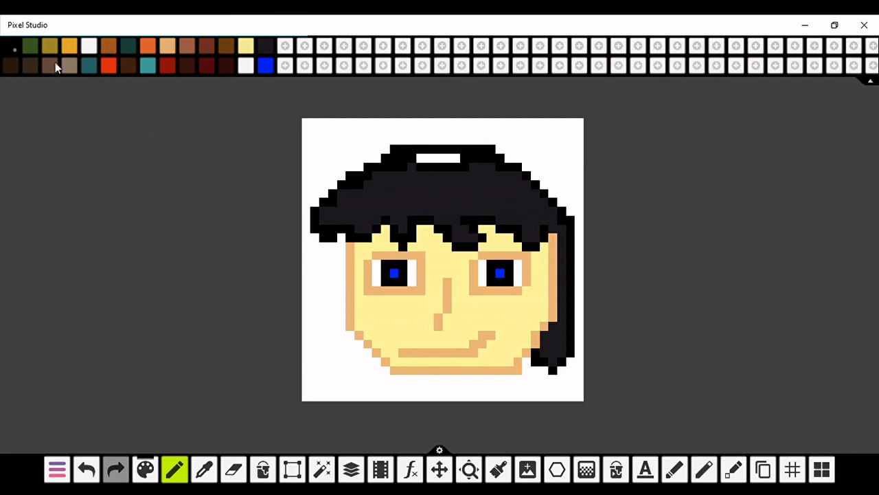
left_click(265, 49)
left_click_drag(406, 165, 459, 162)
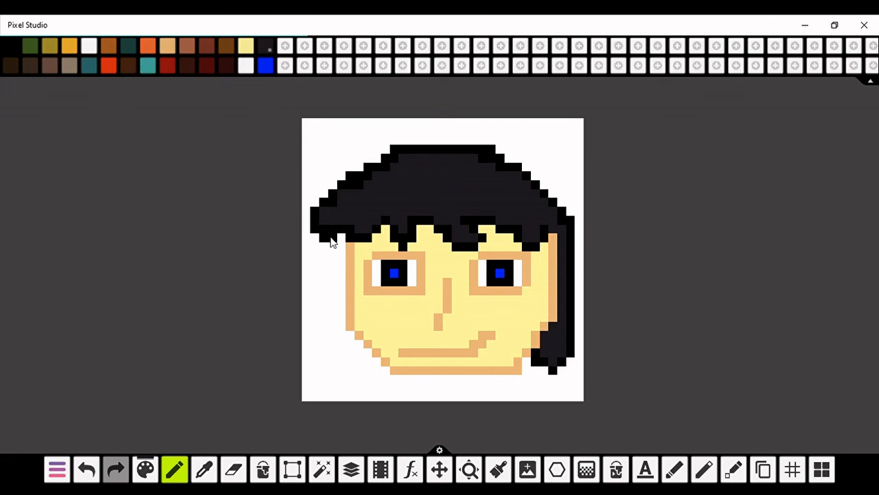
Step: Draw the collar beneath the chin in the dark hair colour and outline the shirt sides and both shoulders in black
left_click(168, 51)
left_click(266, 63)
left_click(445, 387)
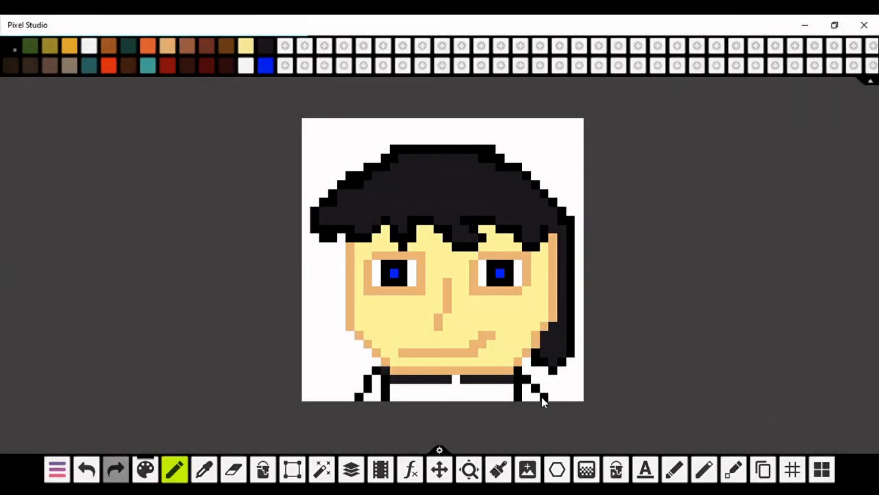
left_click(538, 397)
key("ctrl+z")
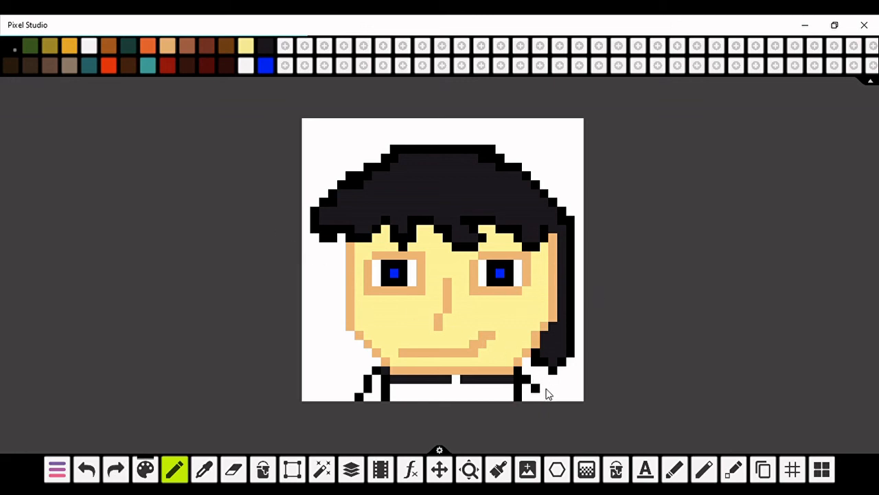
left_click(535, 379)
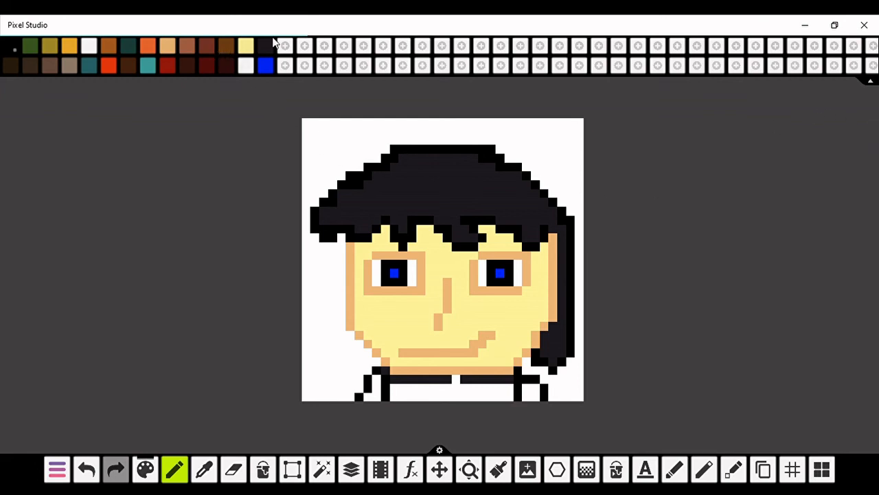
Step: Widen the collar's centre gap to two pixels with white and fill the shirt panels on both sides of it with blue
left_click(266, 65)
left_click(245, 65)
left_click(448, 379)
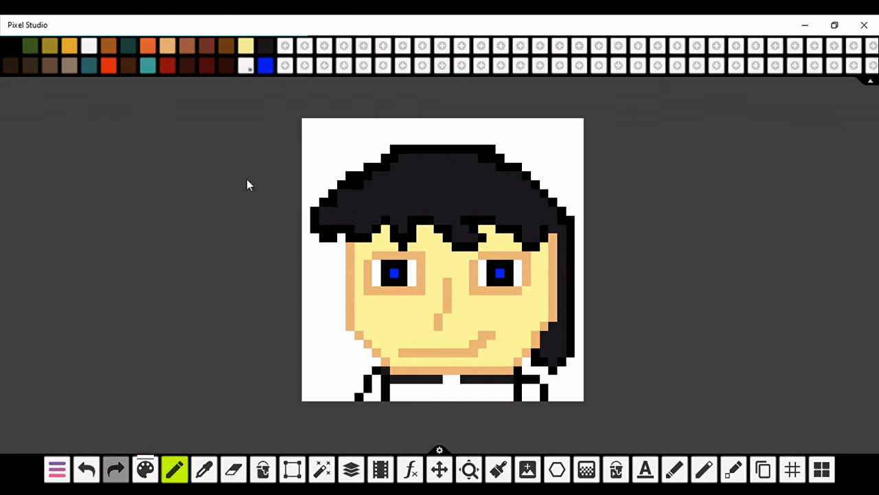
left_click(267, 65)
mouse_move(390, 388)
left_mouse_down()
mouse_move(433, 389)
mouse_move(386, 392)
mouse_move(439, 401)
mouse_move(477, 389)
mouse_move(506, 394)
left_mouse_up()
key("ctrl+z")
key("ctrl+z")
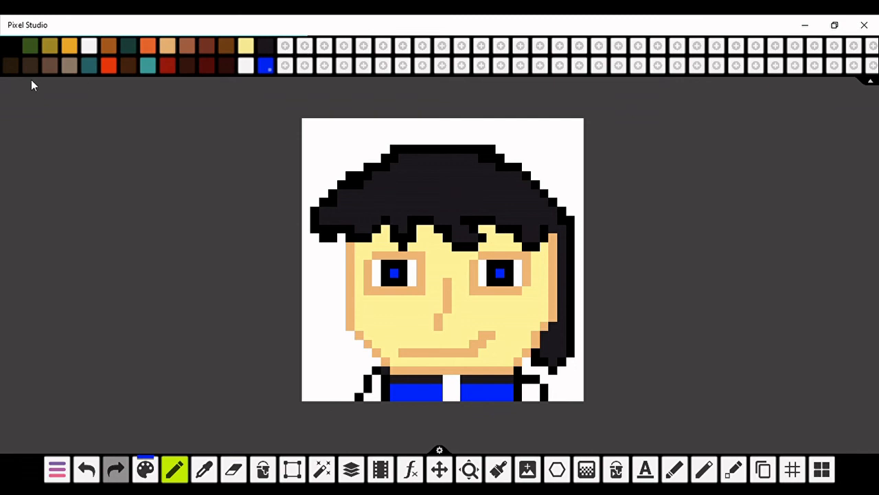
Step: Fill the shirt's centre strip with black and both shoulders with the dark hair colour
left_click(10, 47)
left_click(448, 378)
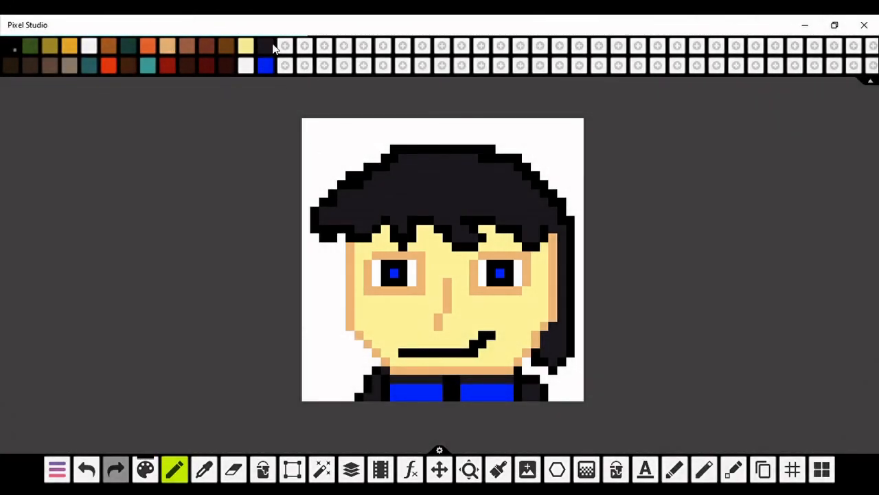
Step: Repaint the mouth in tan and shorten it by one pixel at each end with pale yellow
left_click(169, 46)
mouse_move(408, 352)
left_mouse_down()
mouse_move(471, 355)
mouse_move(493, 334)
left_mouse_up()
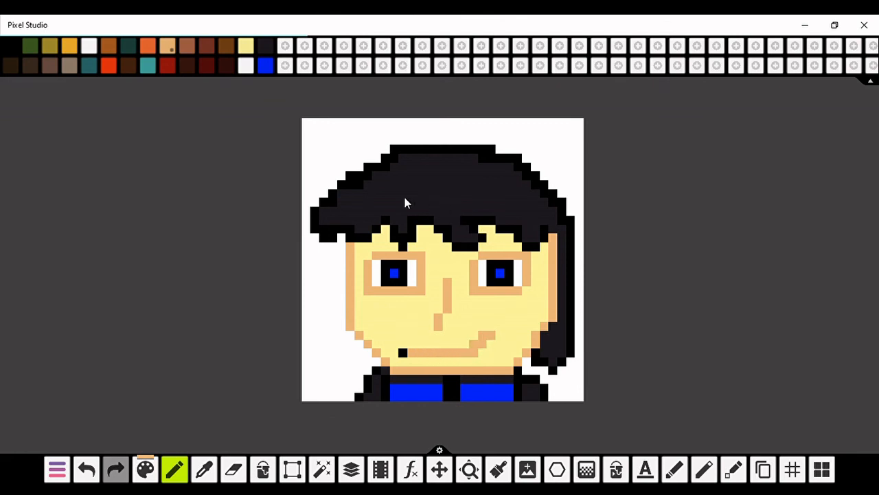
left_click(246, 47)
Step: Check the pencil size setting and collapse the colour palette
left_click(439, 451)
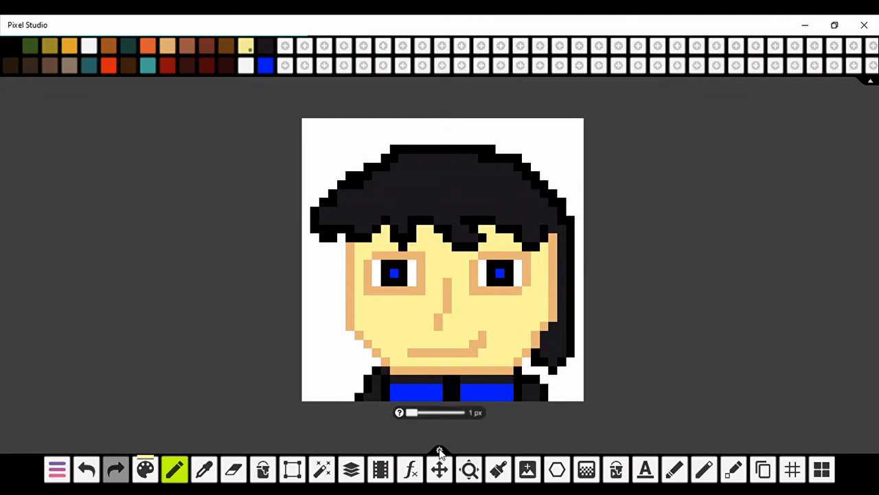
left_click(439, 451)
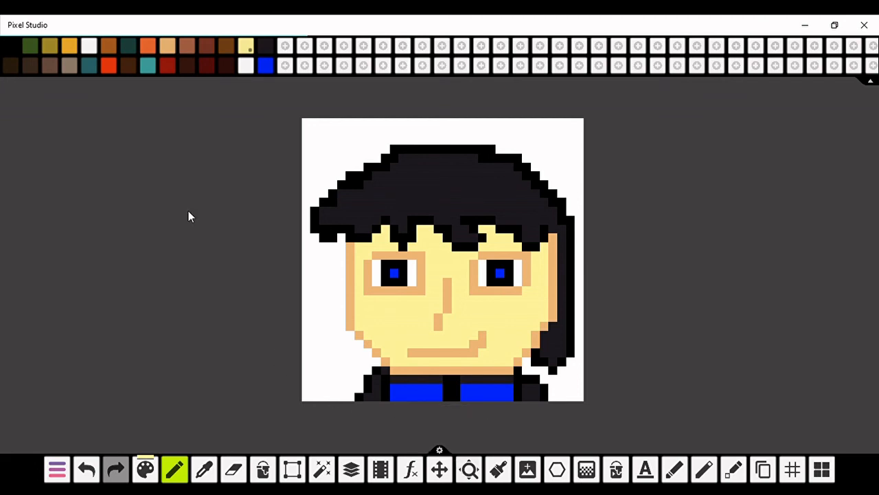
left_click(869, 81)
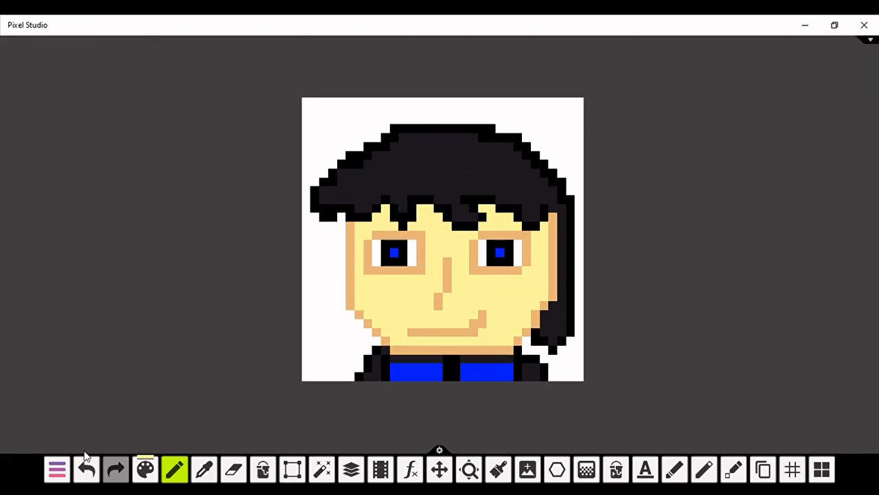